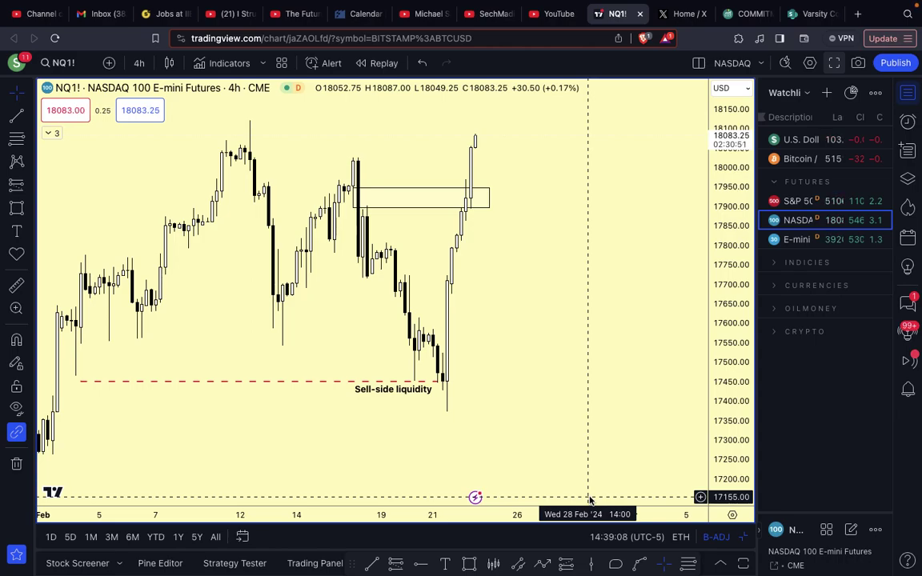
# Hide the watchlist and measure the price rally from around the late-February low up to the current high.
pyautogui.click(913, 97)
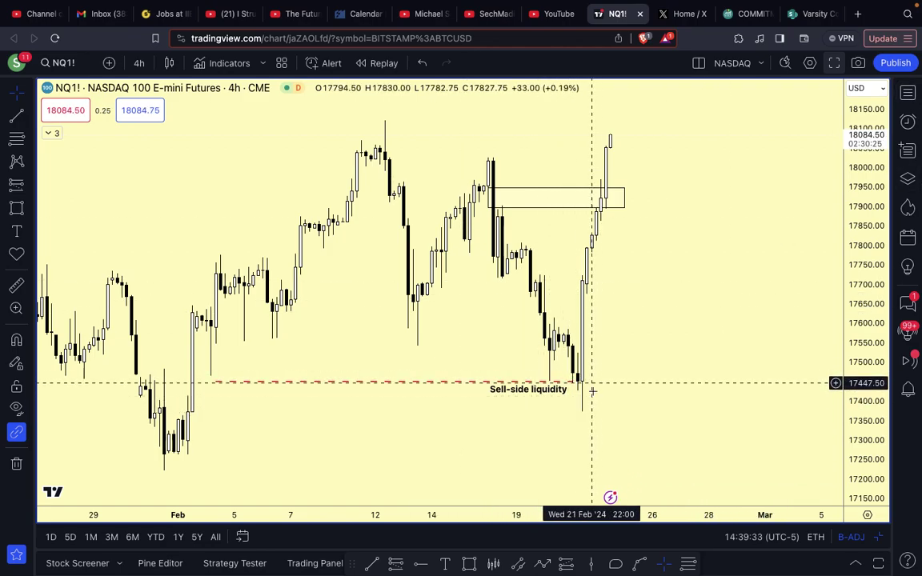
pyautogui.keyDown('shift'); pyautogui.click(677, 398); pyautogui.keyUp('shift')
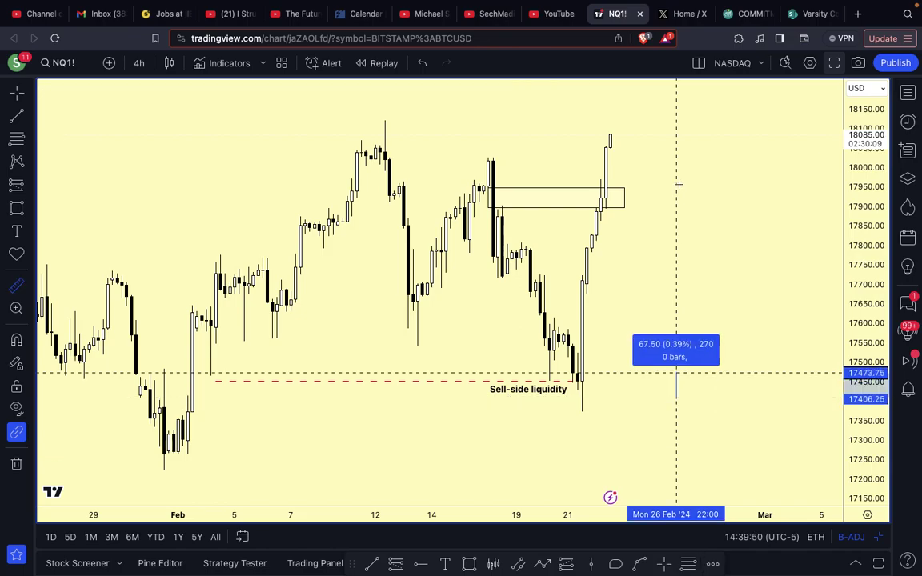
pyautogui.click(671, 134)
pyautogui.click(748, 164)
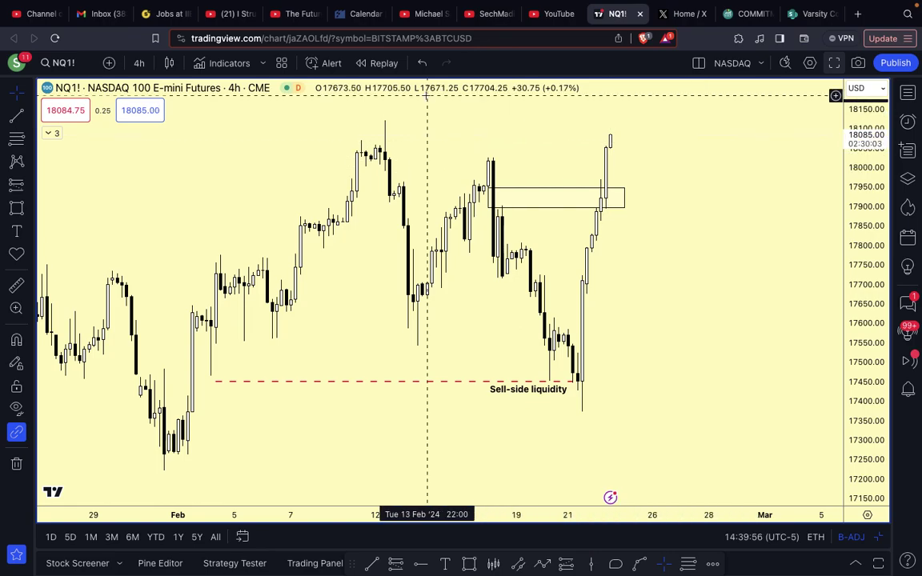
# Draw a level trend line at 18031.00 from 15 Feb 22:00 to 22 Feb 06:00 and set its thickness to 3px.
pyautogui.moveTo(301, 93)
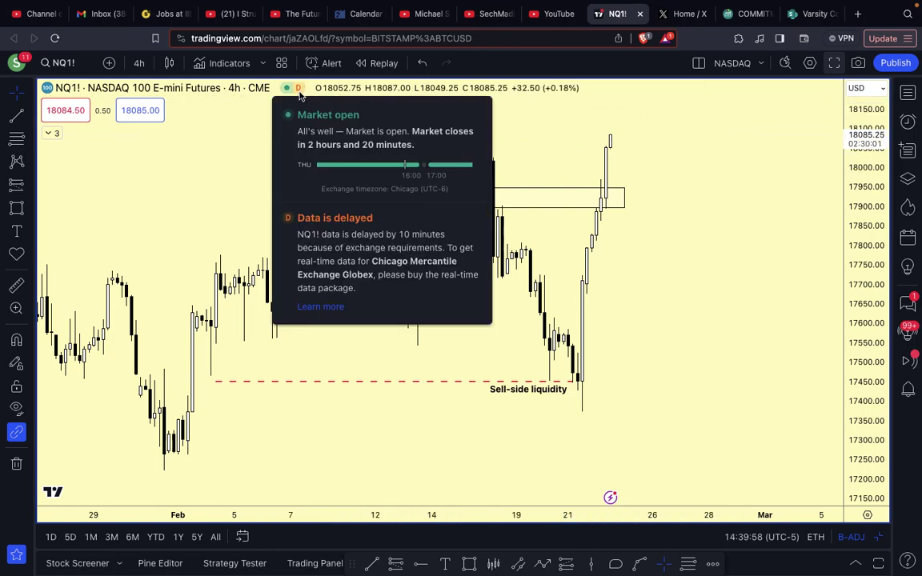
pyautogui.moveTo(281, 154); pyautogui.dragTo(247, 187)
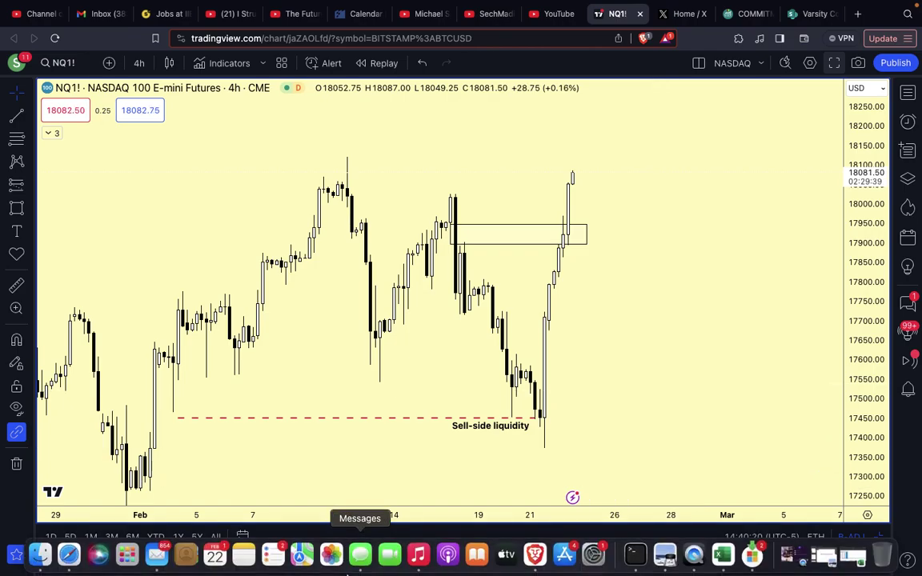
pyautogui.click(371, 564)
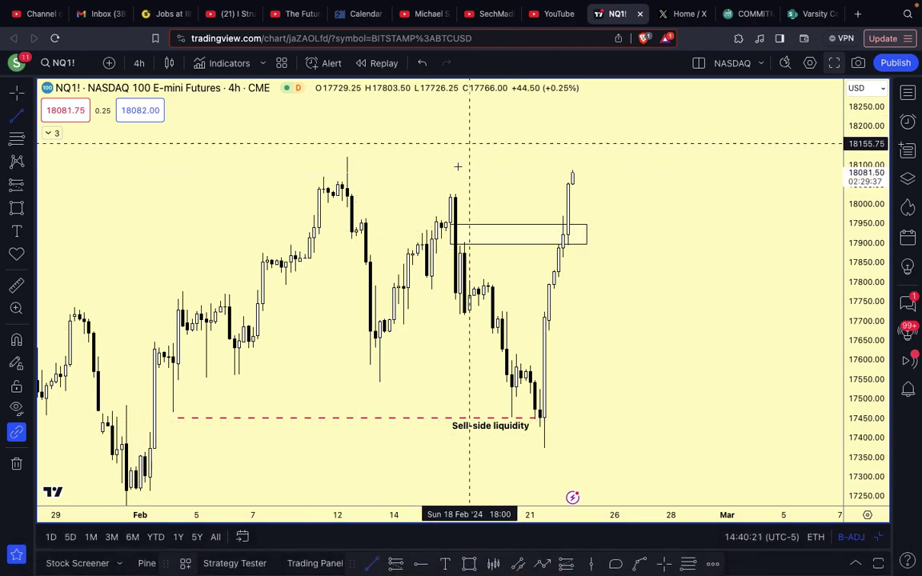
pyautogui.click(446, 193)
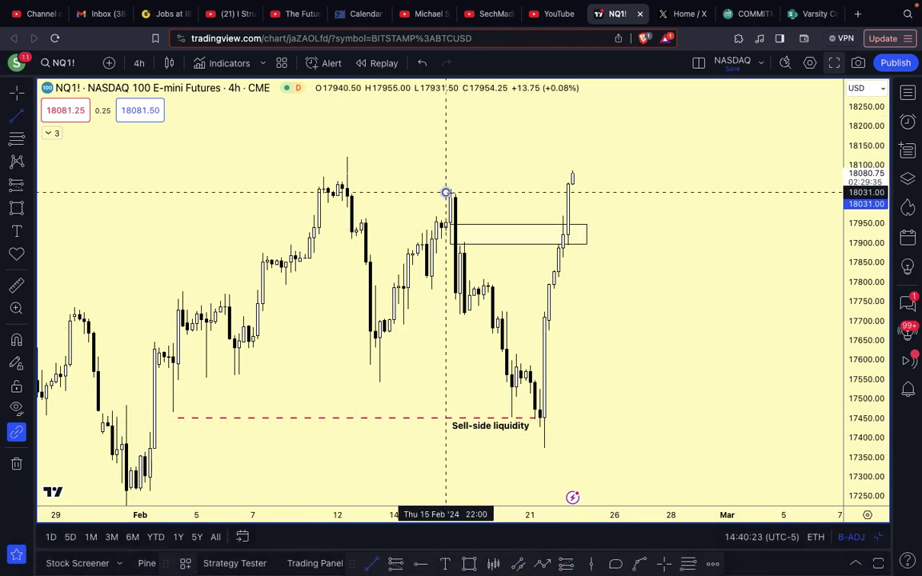
pyautogui.click(563, 193)
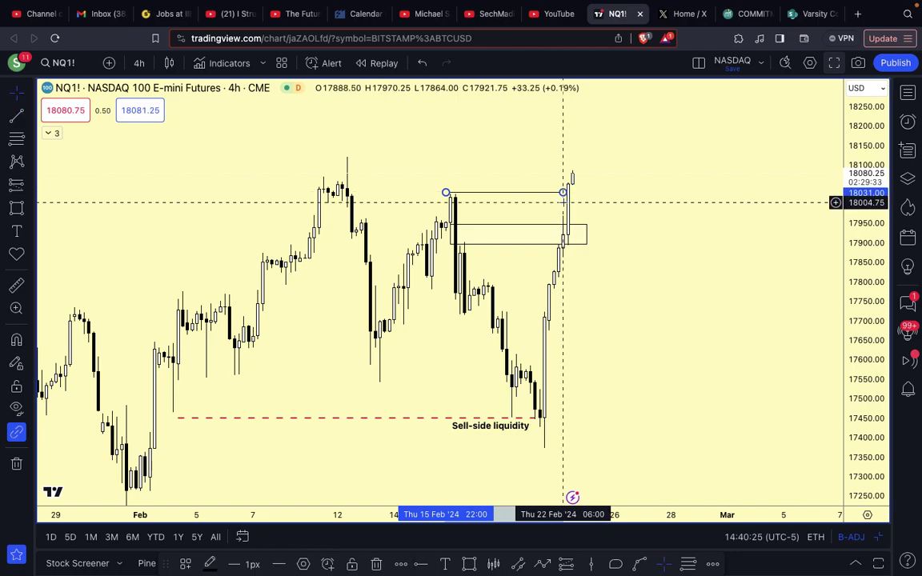
pyautogui.click(248, 564)
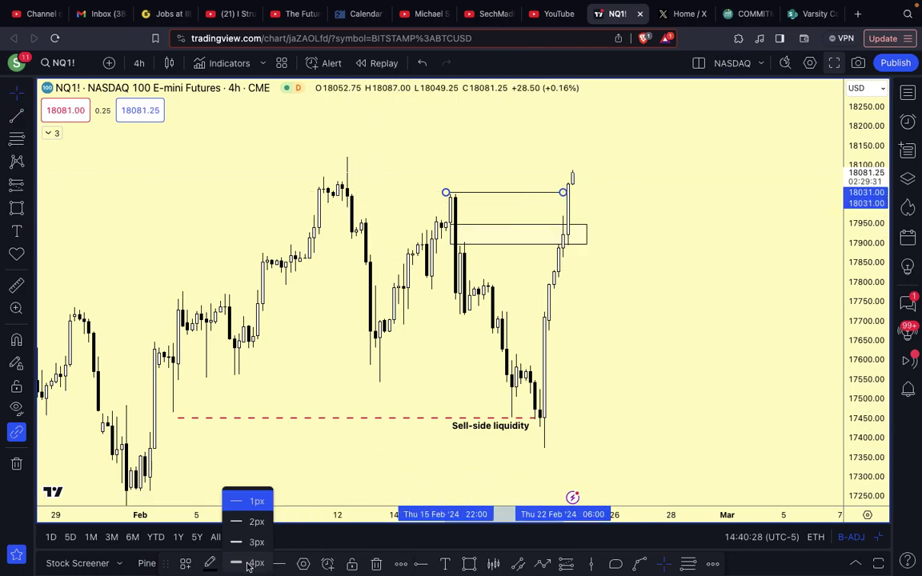
pyautogui.click(252, 534)
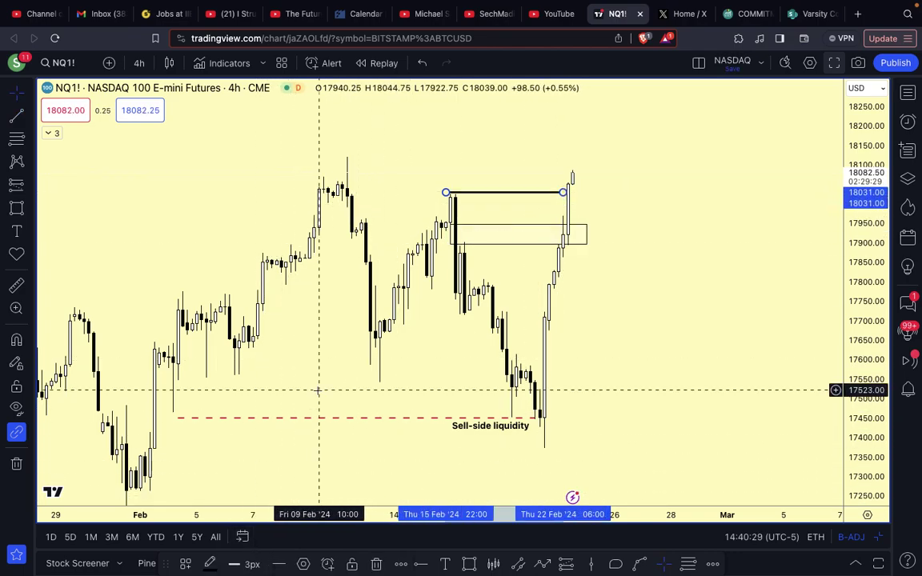
pyautogui.click(339, 361)
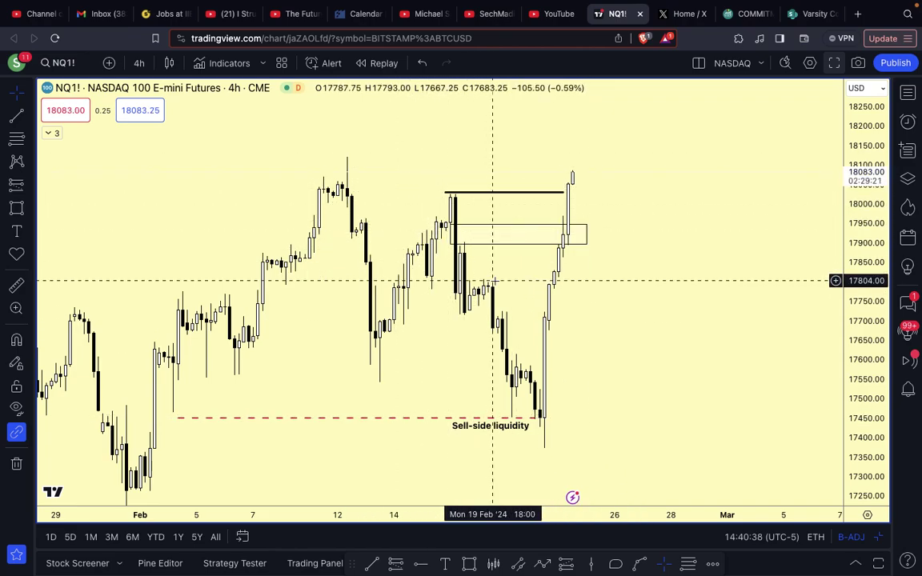
# Switch the NQ1! chart interval to 1 hour.
pyautogui.scroll(2, 488, 238)
pyautogui.scroll(1, 488, 239)
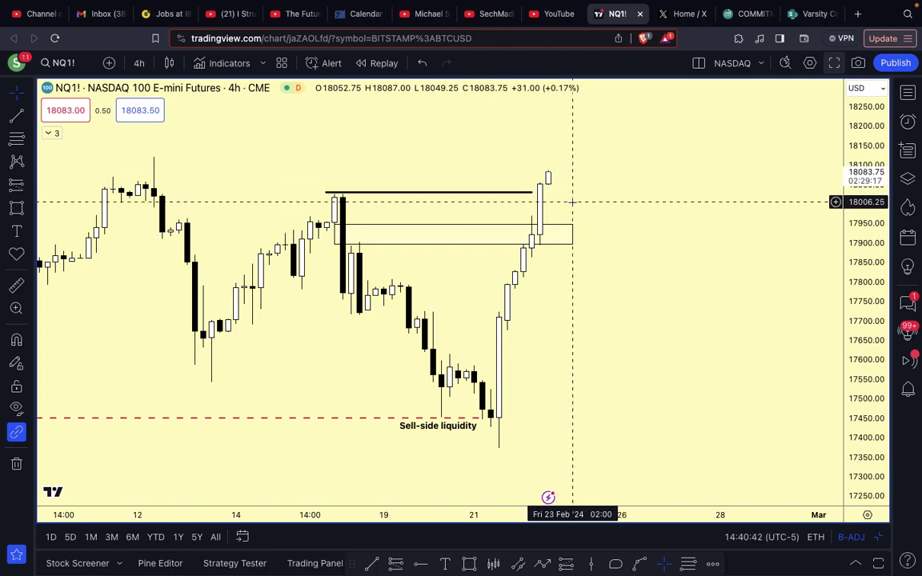
pyautogui.scroll(-3, 761, 309)
pyautogui.hscroll(2, 704, 302)
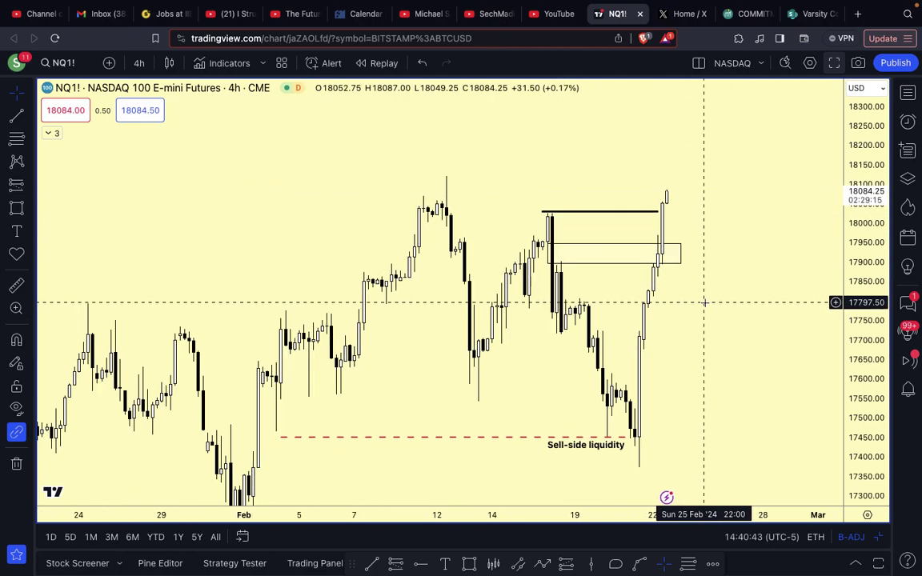
pyautogui.write('1h')
pyautogui.press('Return')
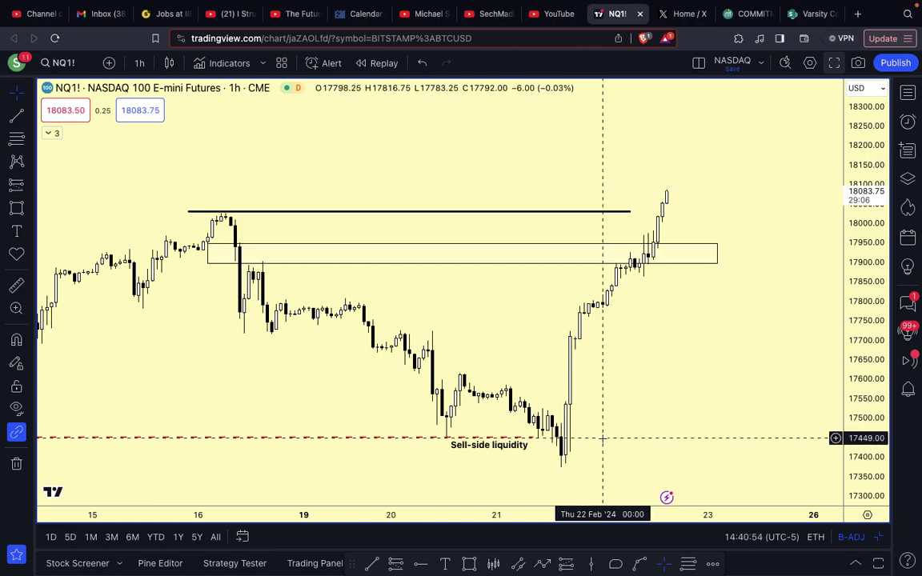
# Place a vertical line on the chart at Thu 22 Feb '24 00:00.
pyautogui.hotkey('ctrl', 'v')
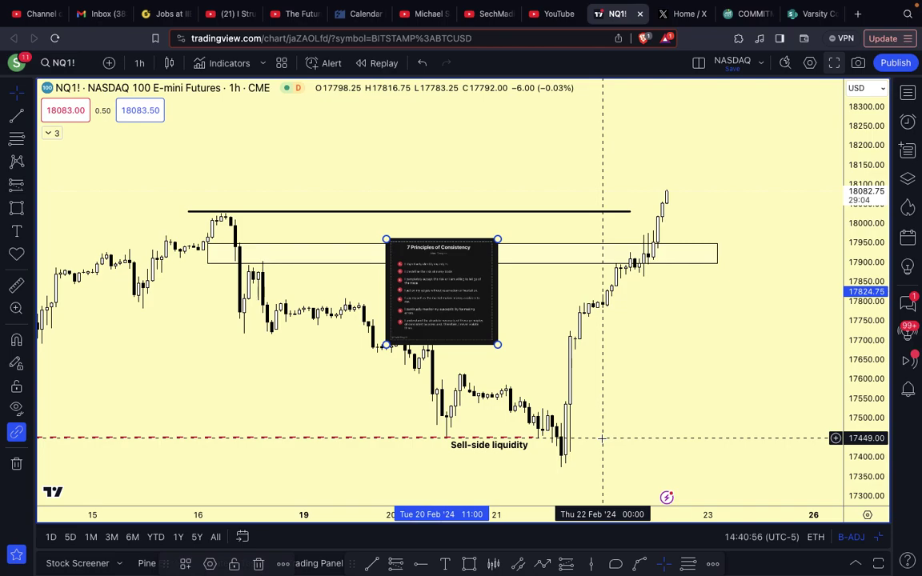
pyautogui.press('Delete')
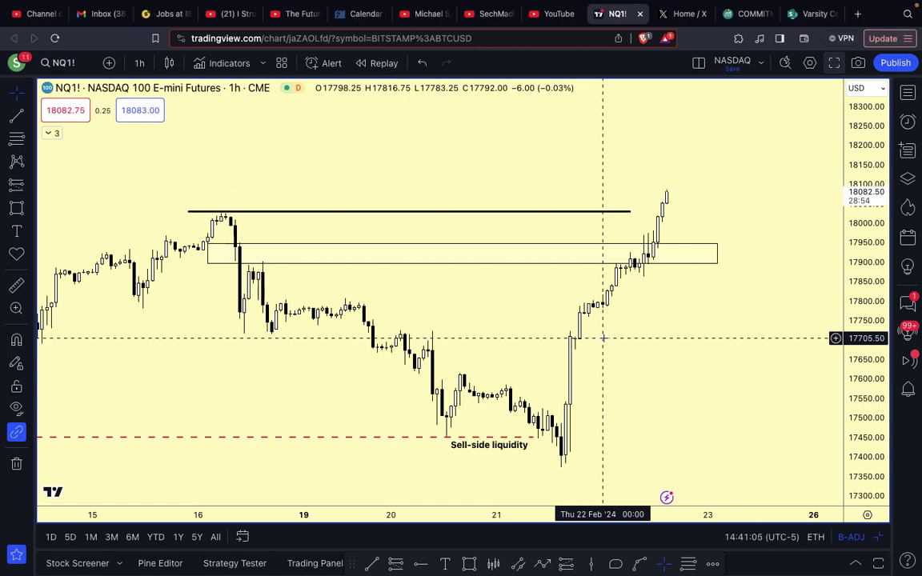
pyautogui.click(591, 563)
pyautogui.click(603, 403)
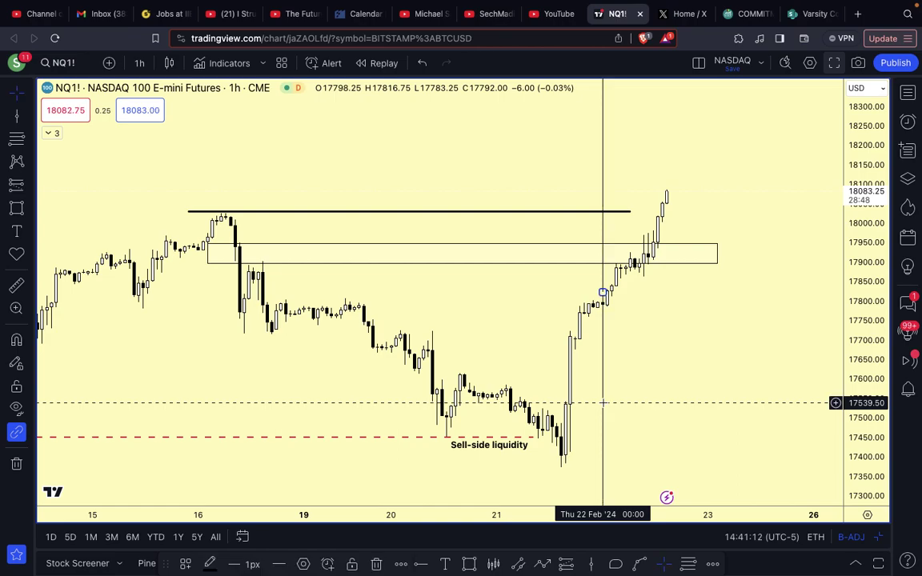
pyautogui.click(653, 353)
# Switch the chart interval to 15 minutes.
pyautogui.scroll(4, 652, 352)
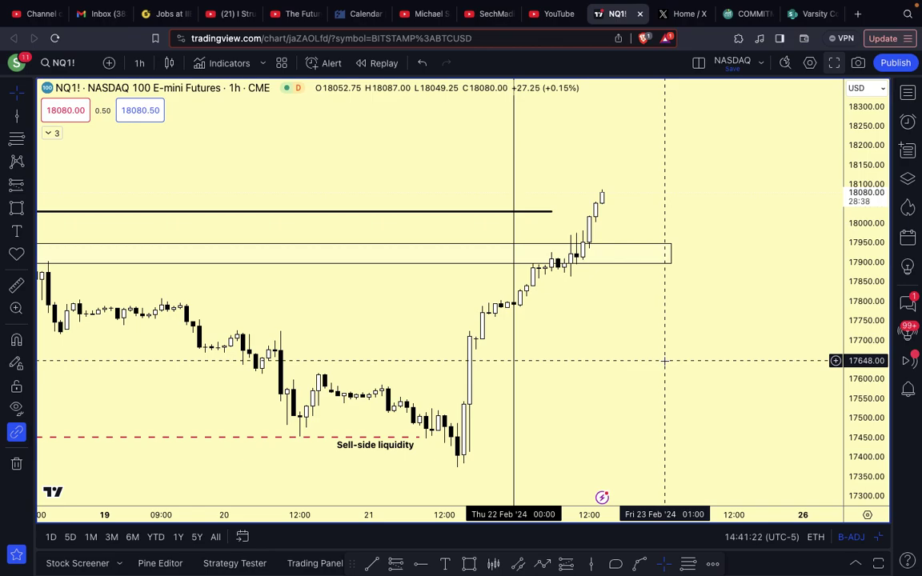
pyautogui.scroll(-5, 529, 310)
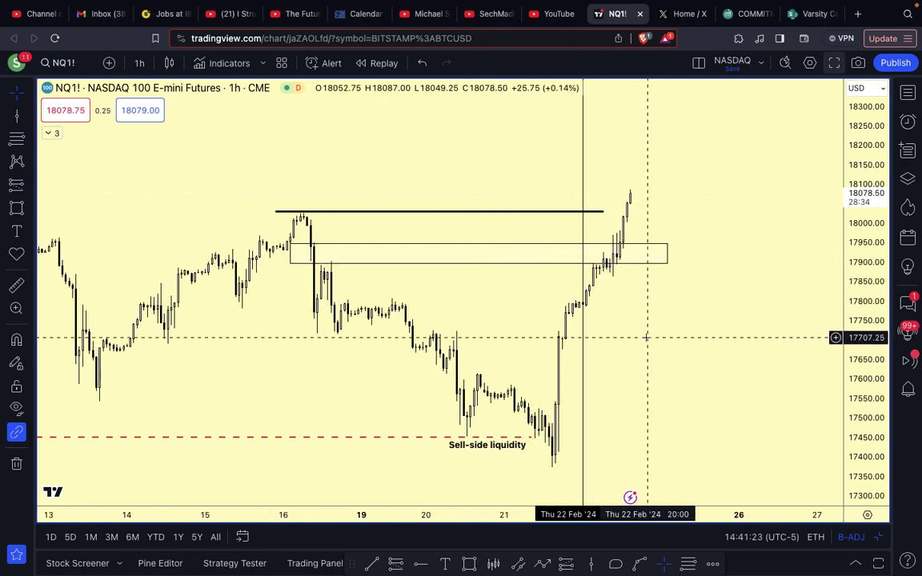
pyautogui.write('15')
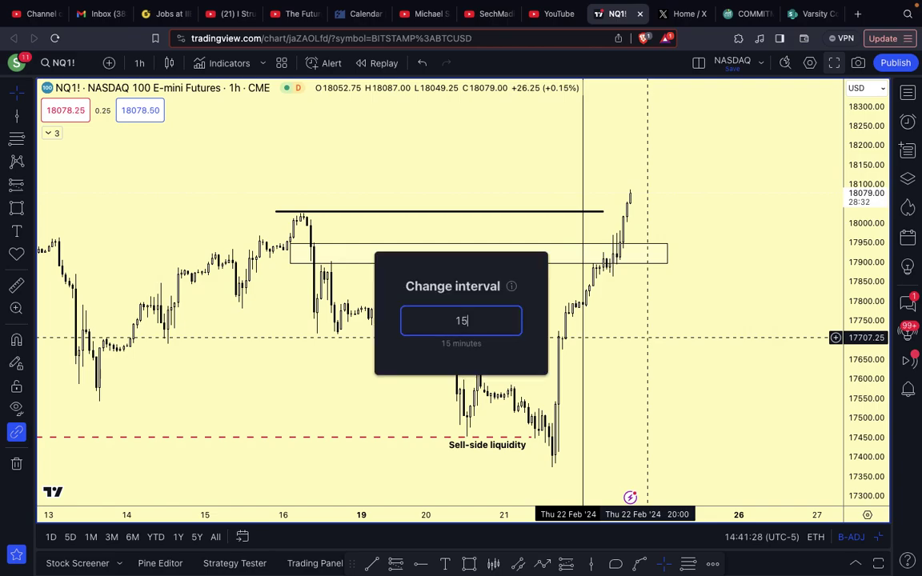
pyautogui.press('Return')
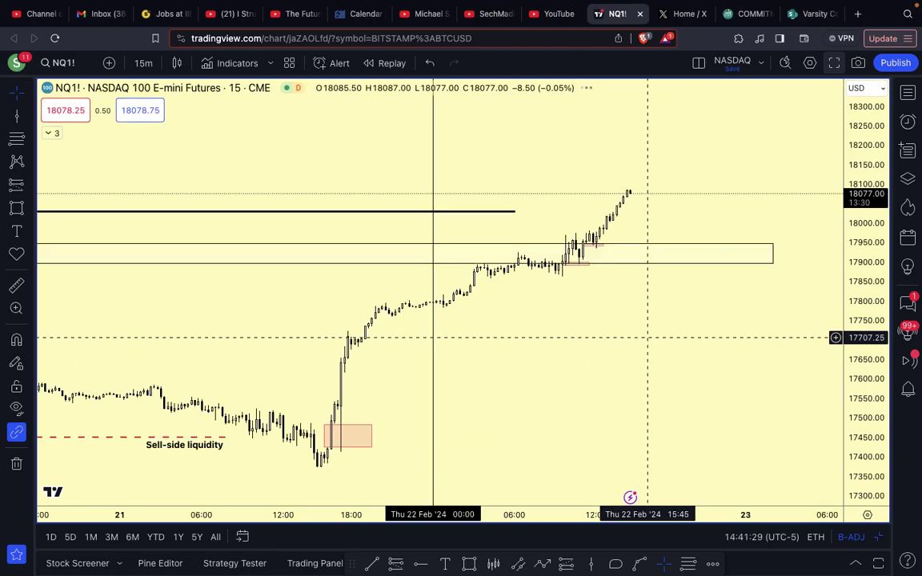
# Measure the distance from the top of the large shaded zone at 17485.25 down to the swing low at 17370.00.
pyautogui.scroll(3, 648, 337)
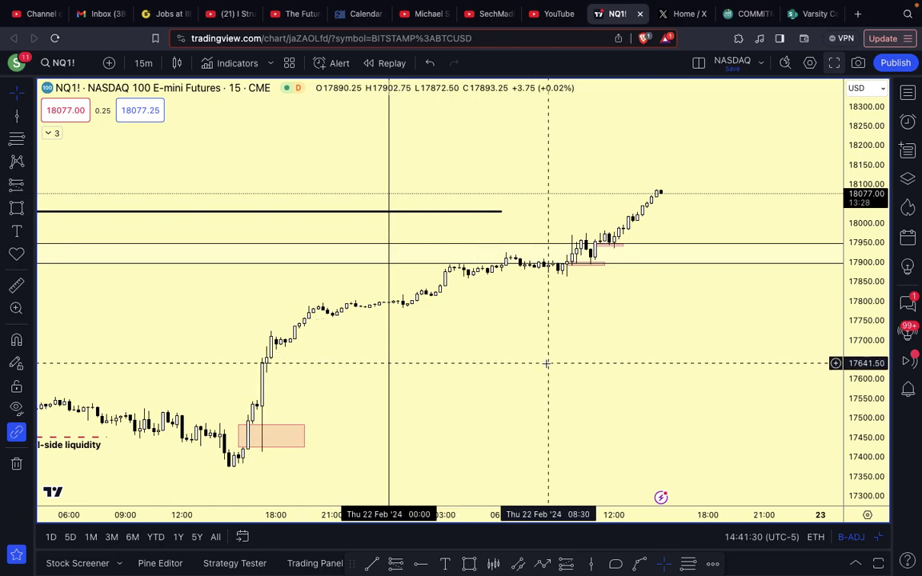
pyautogui.scroll(-2, 715, 399)
pyautogui.moveTo(868, 421); pyautogui.dragTo(797, 305)
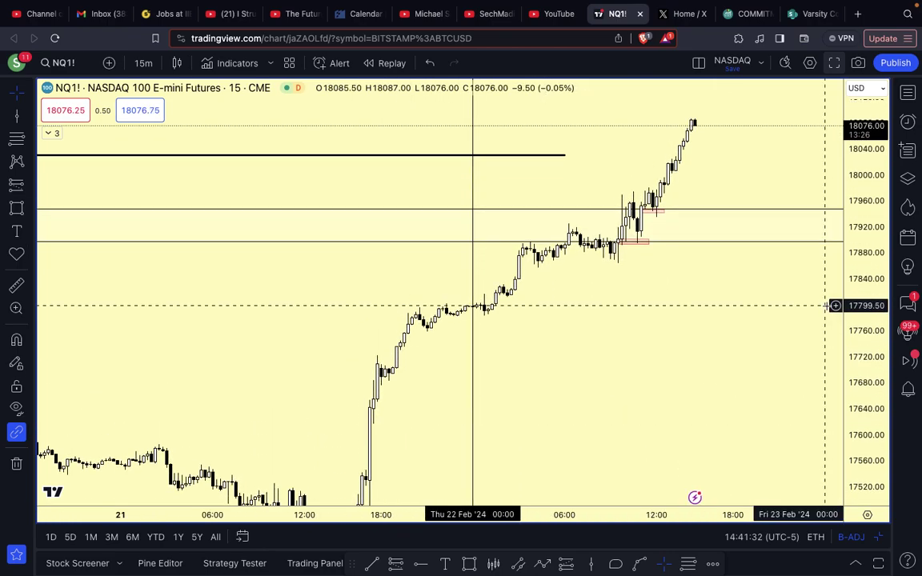
pyautogui.moveTo(661, 368); pyautogui.dragTo(766, 152)
pyautogui.moveTo(550, 263); pyautogui.dragTo(604, 262)
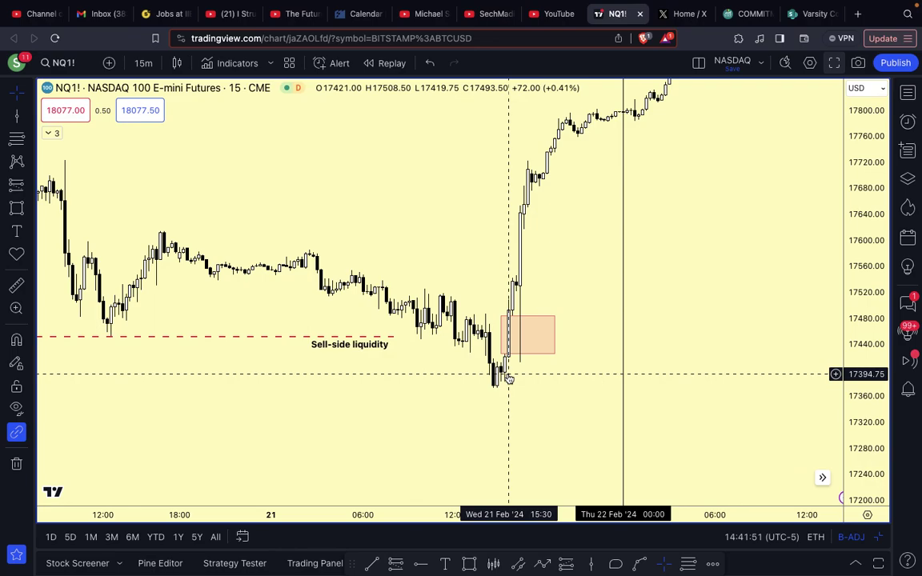
pyautogui.hscroll(3, 598, 188)
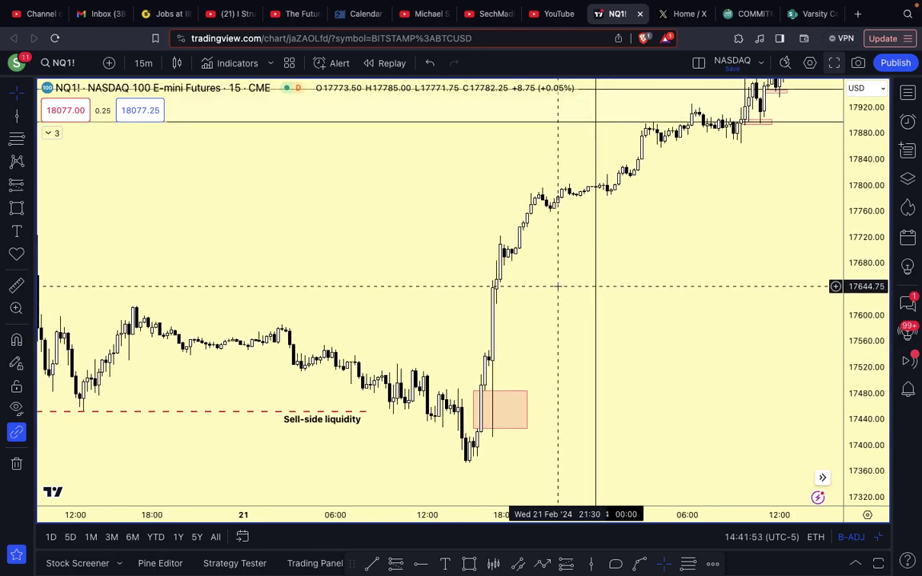
pyautogui.keyDown('shift'); pyautogui.click(546, 391); pyautogui.keyUp('shift')
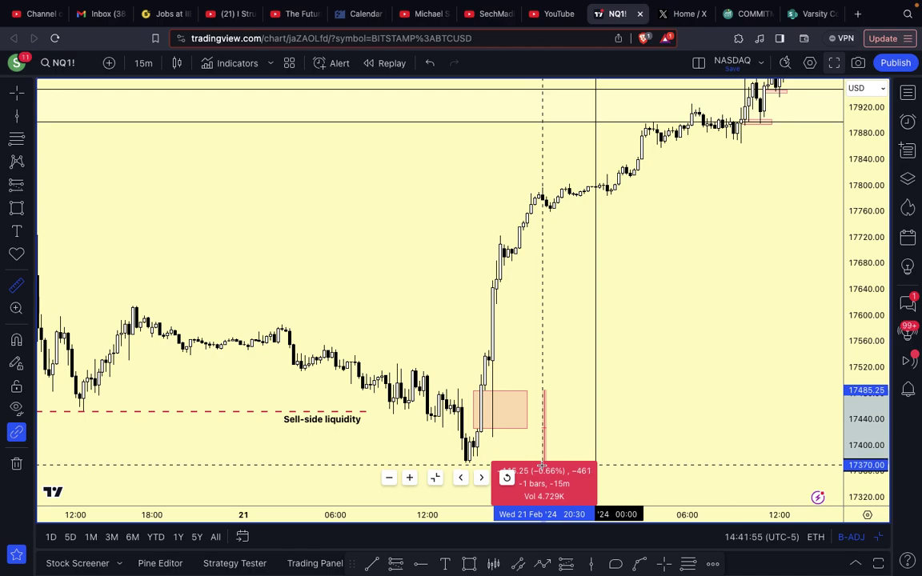
pyautogui.moveTo(543, 465); pyautogui.dragTo(525, 422)
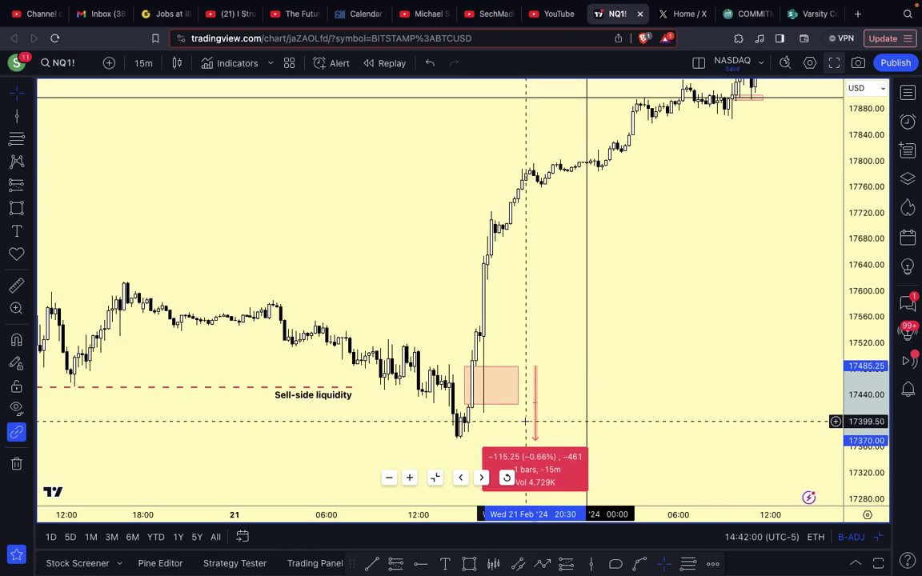
pyautogui.click(513, 432)
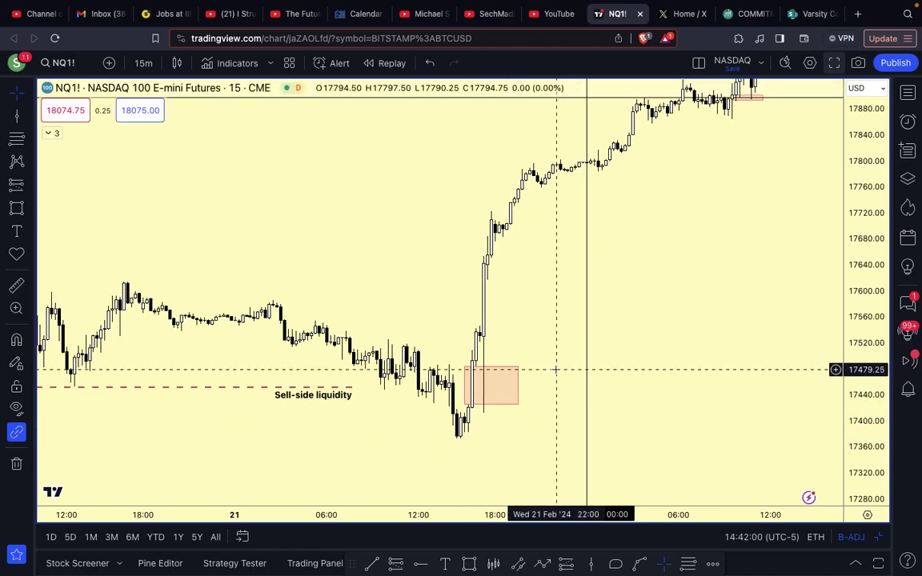
# Measure the rise from the top of the large shaded zone at 17484.25 up to about 17800 before midnight.
pyautogui.keyDown('shift'); pyautogui.click(556, 368); pyautogui.keyUp('shift')
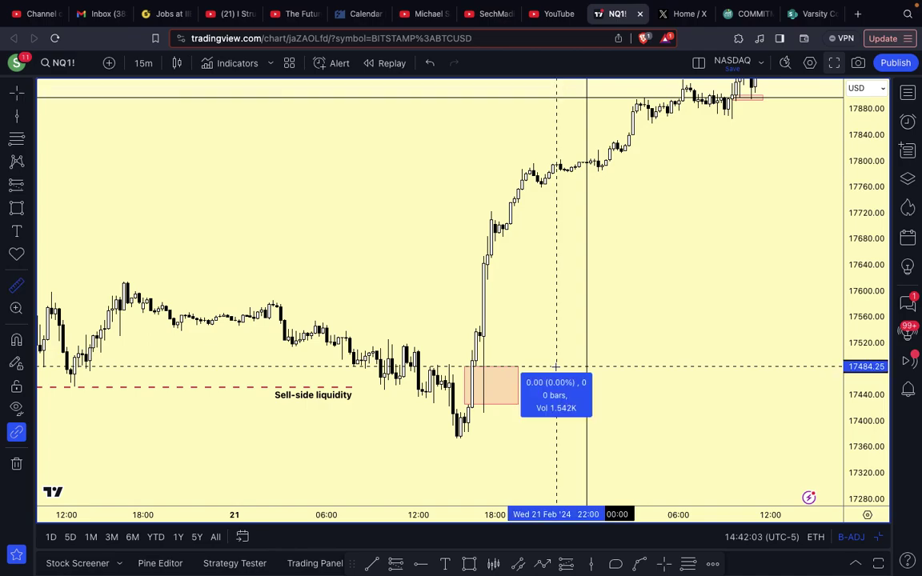
pyautogui.click(538, 160)
pyautogui.click(410, 162)
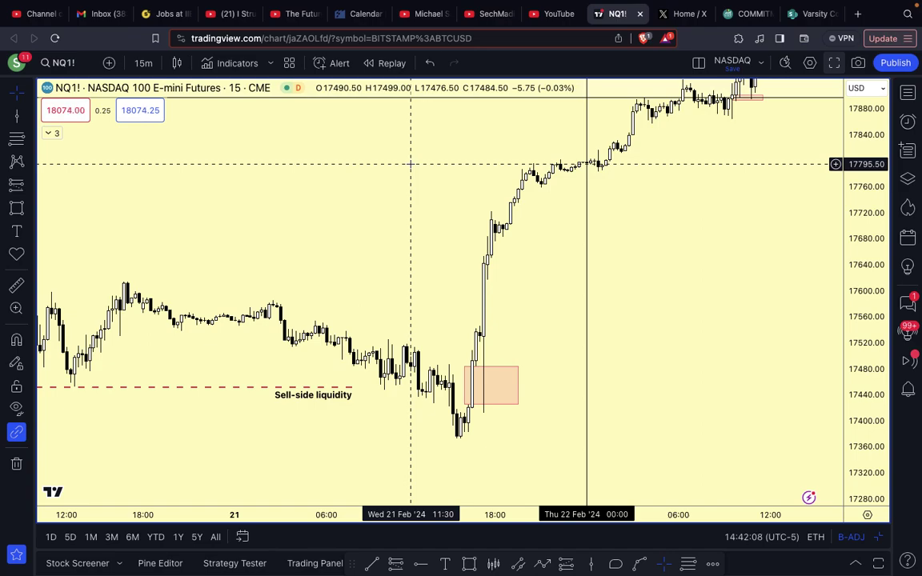
# Examine the 22 February price action around the black rectangle and the two small shaded zones on the 15-minute chart.
pyautogui.moveTo(491, 327); pyautogui.dragTo(440, 469)
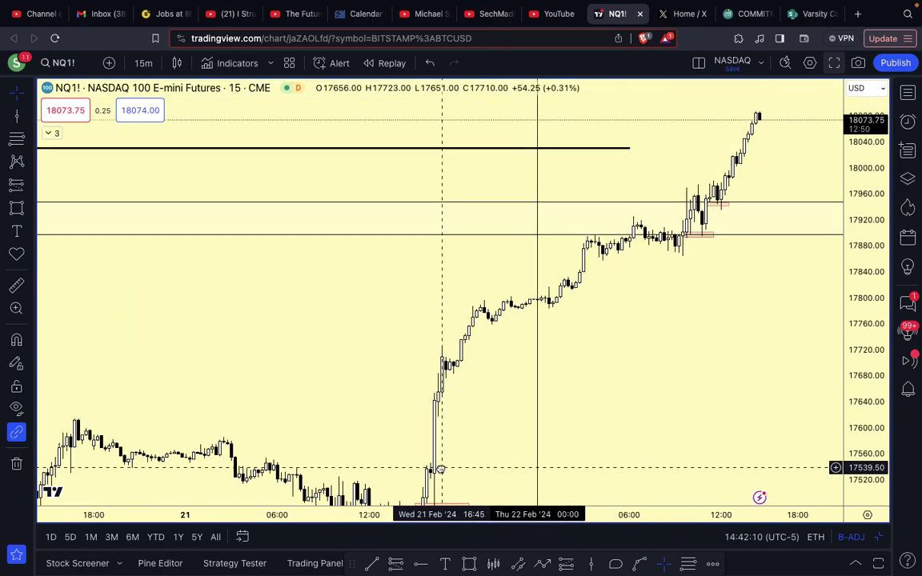
pyautogui.scroll(-5, 449, 392)
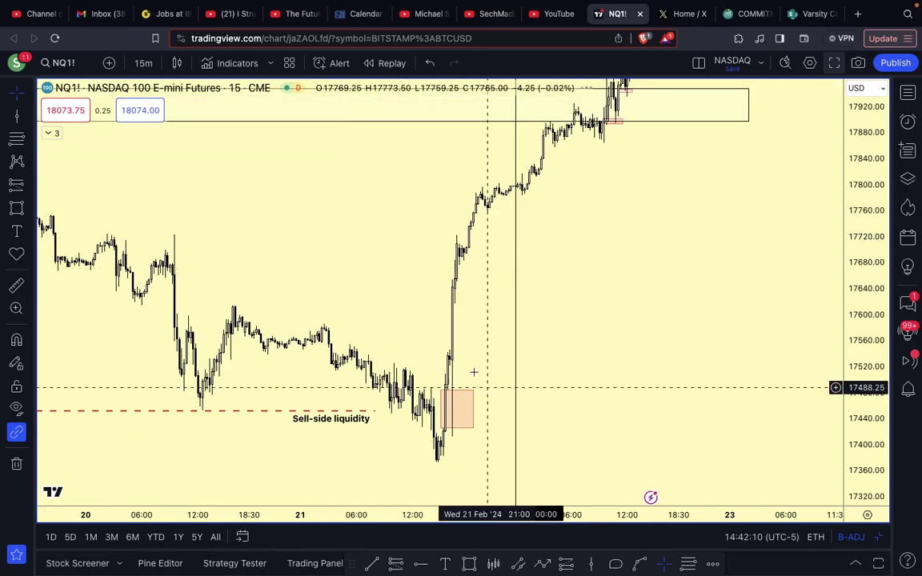
pyautogui.hscroll(10, 591, 382)
pyautogui.moveTo(600, 382); pyautogui.dragTo(611, 464)
pyautogui.scroll(3, 599, 418)
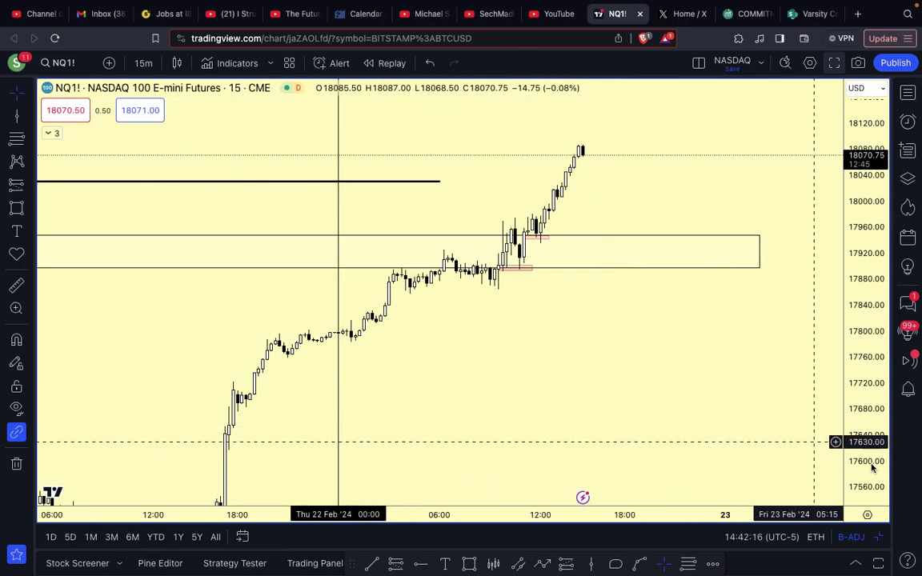
pyautogui.moveTo(873, 468); pyautogui.dragTo(805, 292)
pyautogui.moveTo(620, 350)
pyautogui.mouseDown()
pyautogui.moveTo(628, 440)
pyautogui.moveTo(555, 482)
pyautogui.moveTo(568, 520)
pyautogui.mouseUp()
pyautogui.scroll(2, 619, 440)
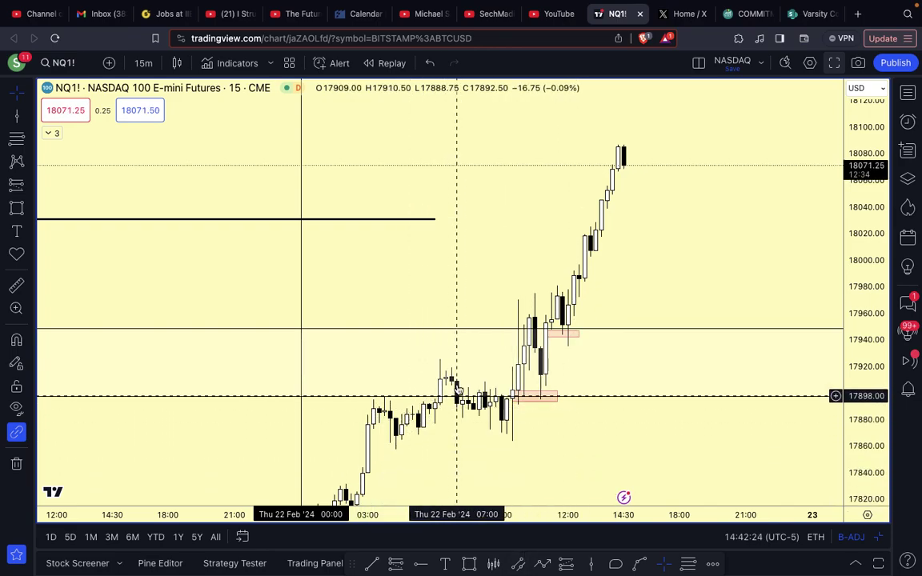
pyautogui.scroll(3, 478, 420)
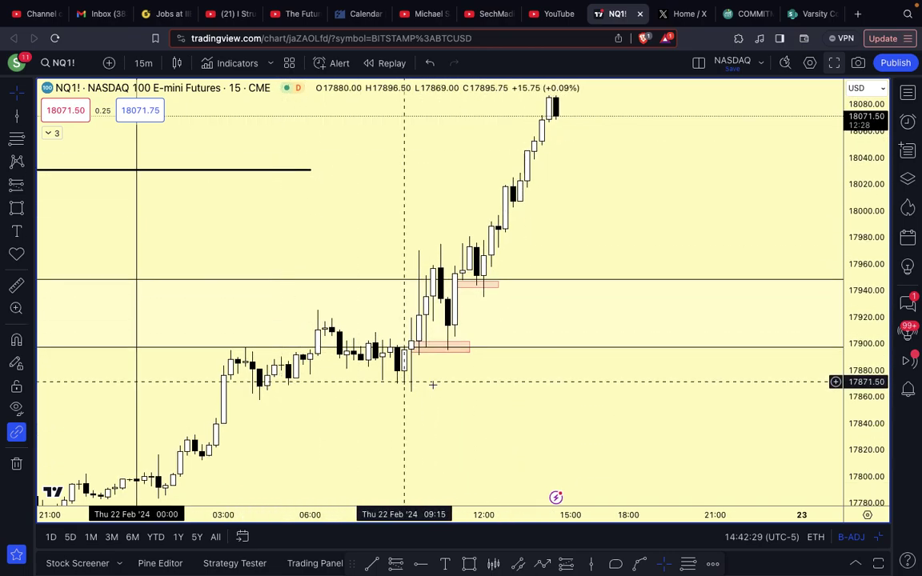
# Draw a horizontal trend line at 17868.75 from 05:00 to 09:00 on 22 February and apply the SSL drawing template.
pyautogui.click(372, 564)
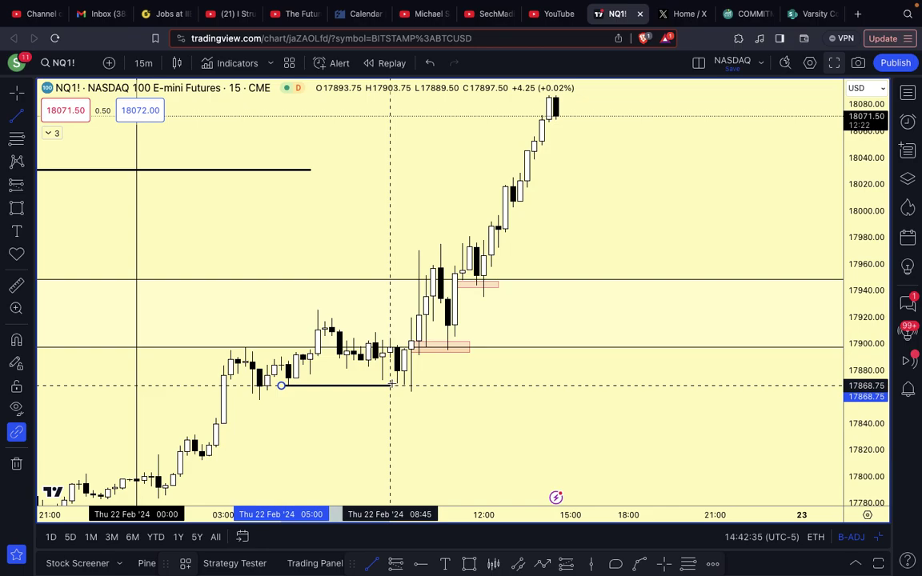
pyautogui.click(397, 385)
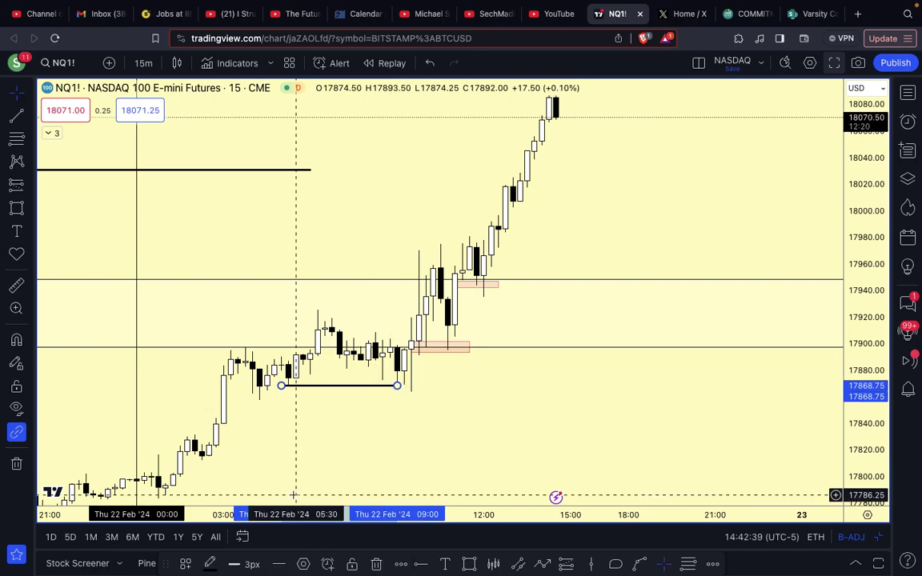
pyautogui.click(186, 565)
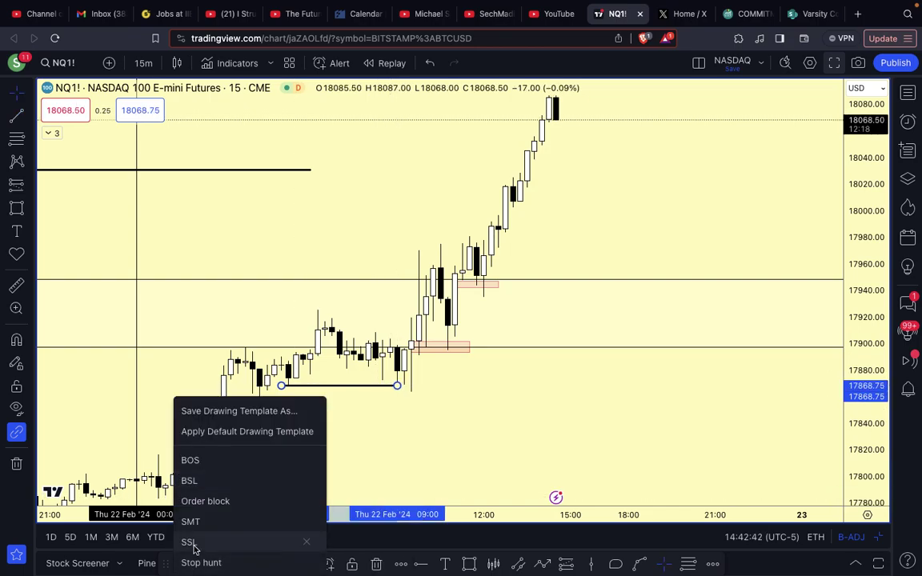
pyautogui.click(187, 544)
pyautogui.click(355, 425)
# Switch the chart interval to 5 minutes.
pyautogui.scroll(-3, 384, 416)
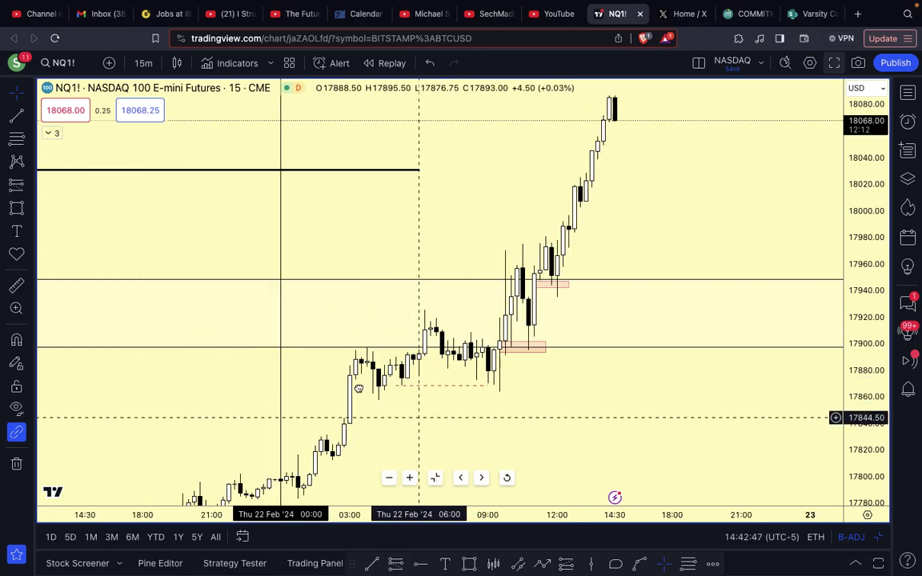
pyautogui.hscroll(3, 360, 385)
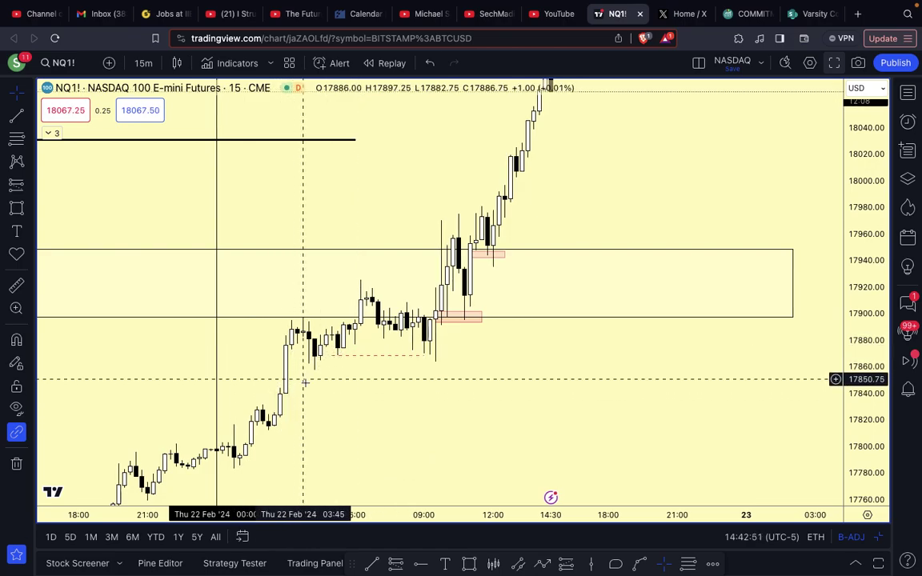
pyautogui.hscroll(3, 449, 381)
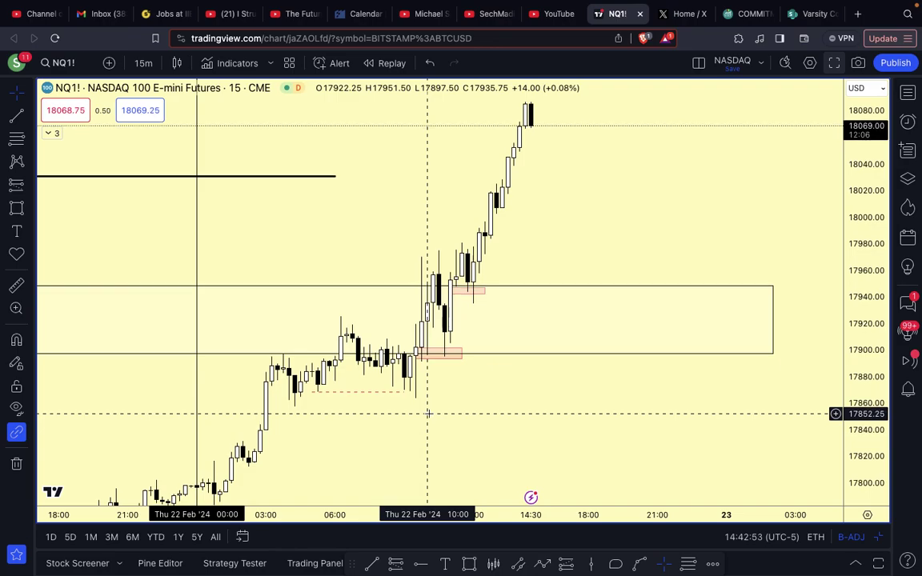
pyautogui.press('5')
pyautogui.press('Return')
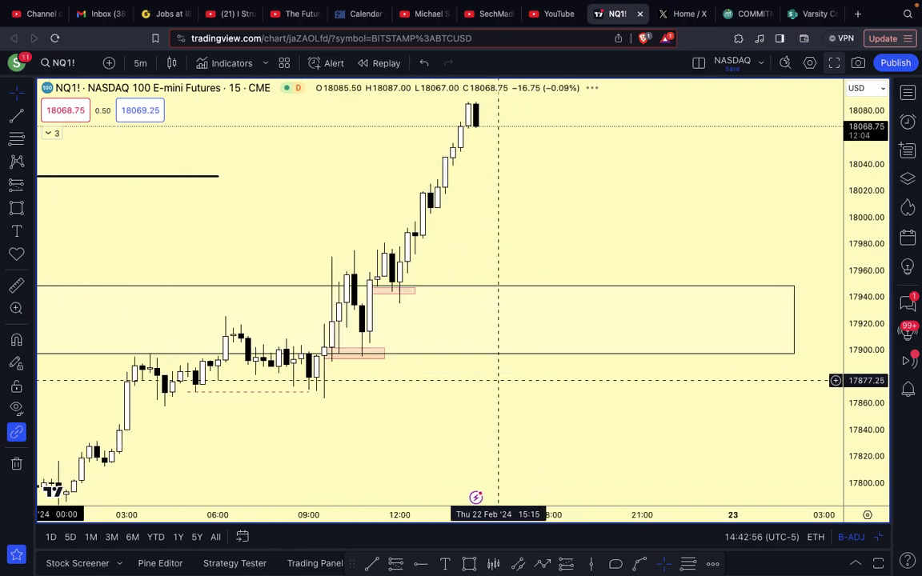
# Examine the 5-minute price action from the dashed SSL line up through the small shaded zone near 17900 after 09:30 on 22 February.
pyautogui.scroll(-5, 498, 381)
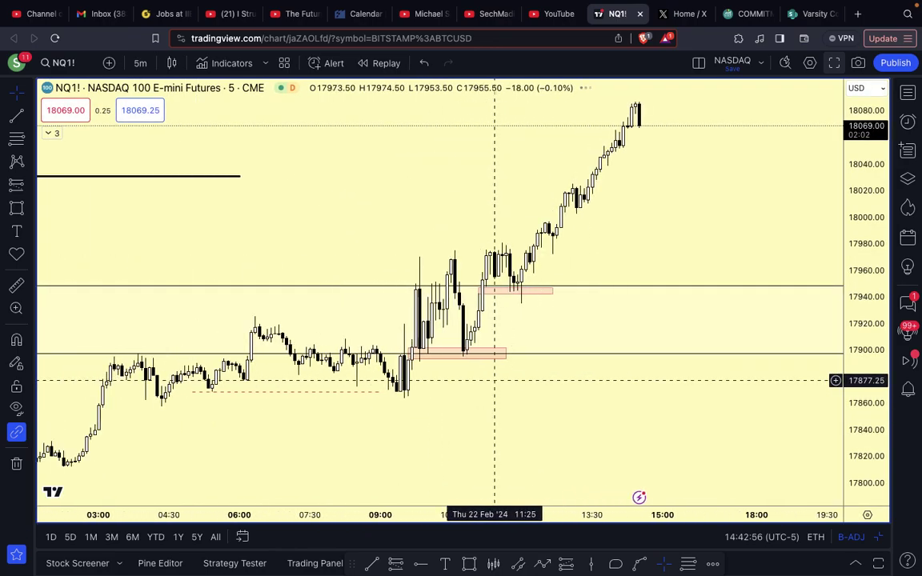
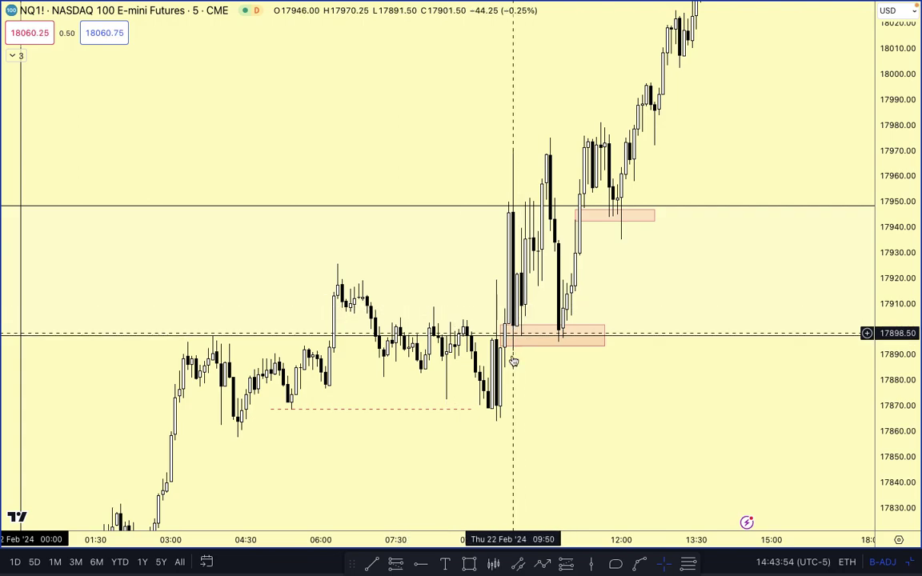
pyautogui.scroll(5, 552, 441)
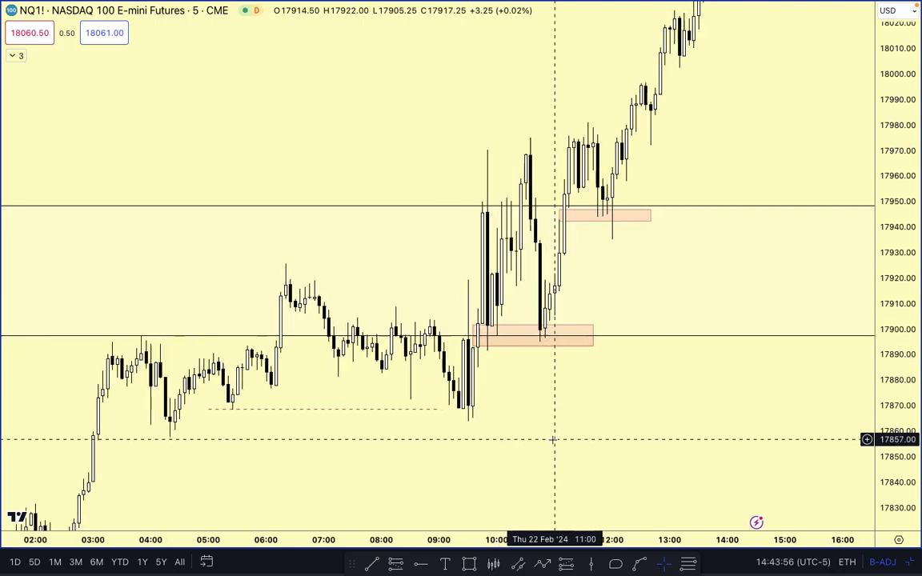
pyautogui.moveTo(907, 457); pyautogui.dragTo(852, 346)
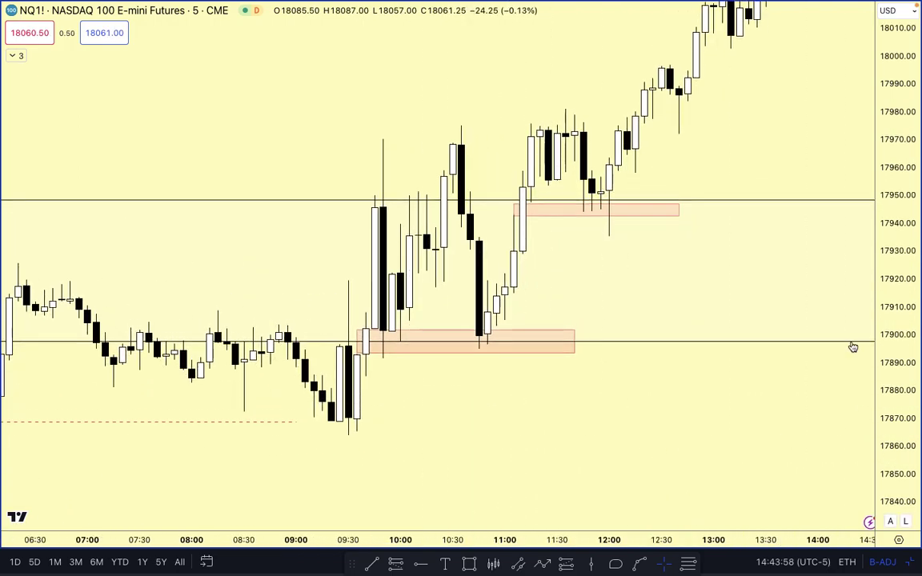
pyautogui.scroll(2, 685, 319)
pyautogui.moveTo(710, 400); pyautogui.dragTo(604, 398)
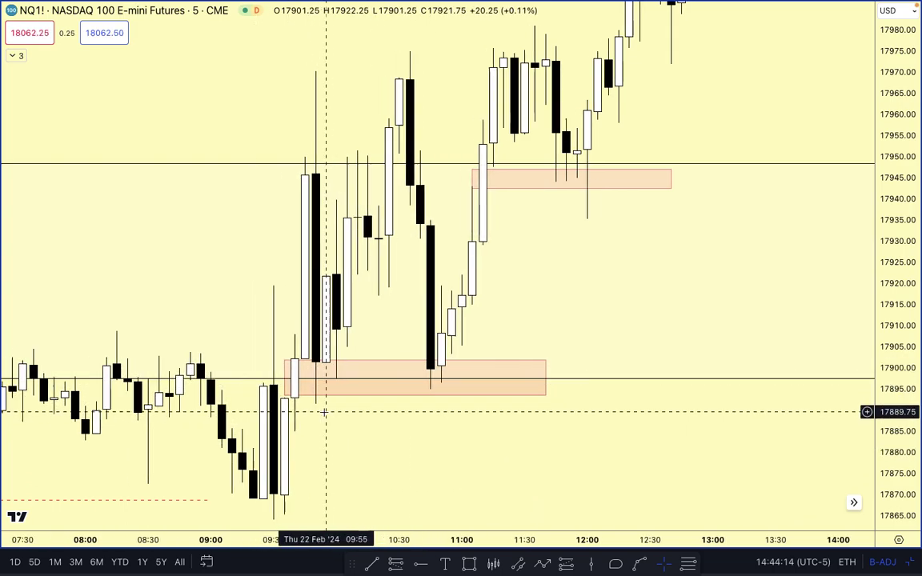
pyautogui.scroll(-3, 448, 417)
pyautogui.scroll(2, 492, 412)
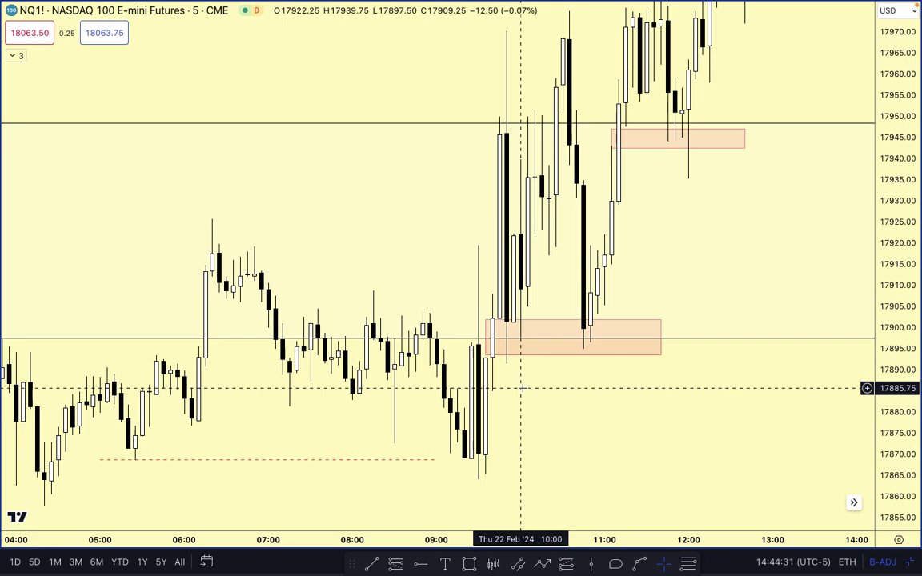
# Compare the 12 February swing high and the thick black line near 18030 with the 22 February rally on the 5-minute chart.
pyautogui.scroll(-5, 521, 388)
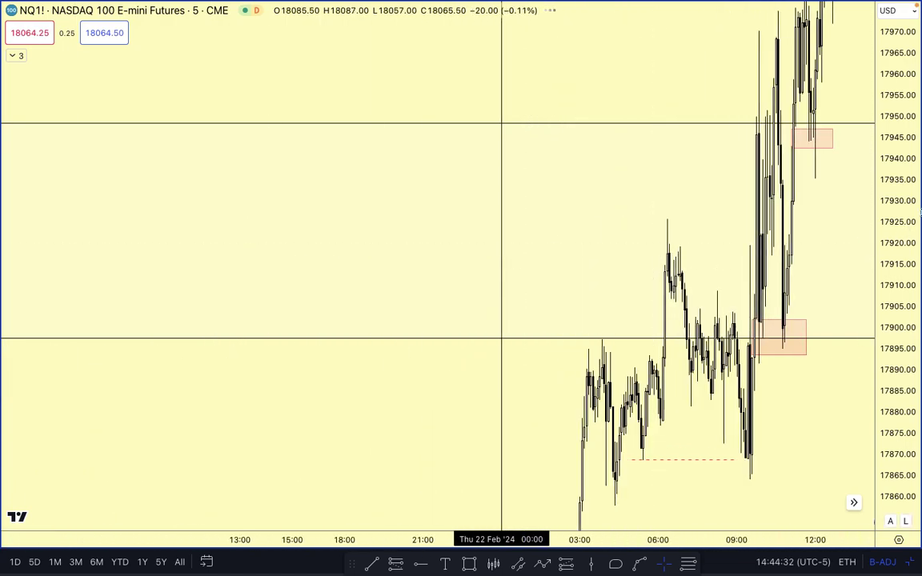
pyautogui.scroll(-6, 547, 158)
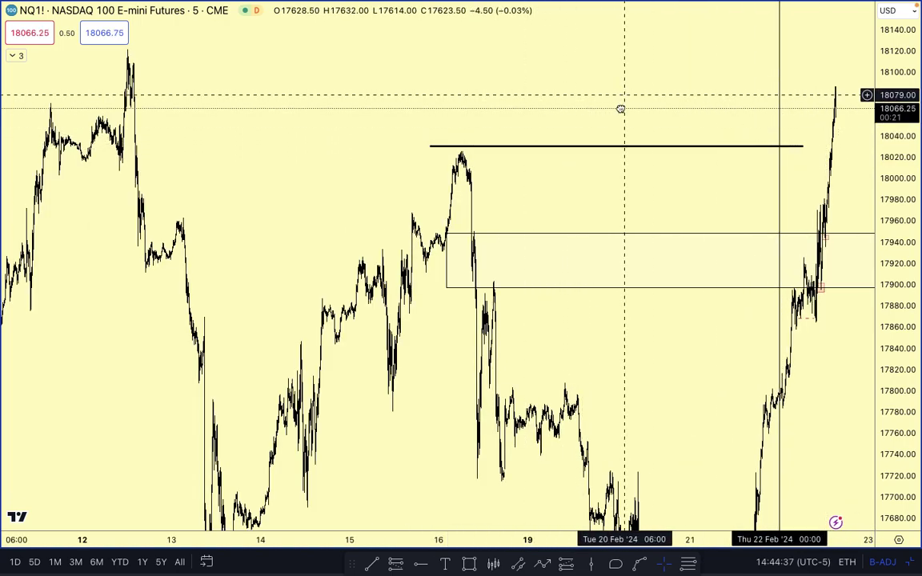
pyautogui.moveTo(623, 96); pyautogui.dragTo(669, 212)
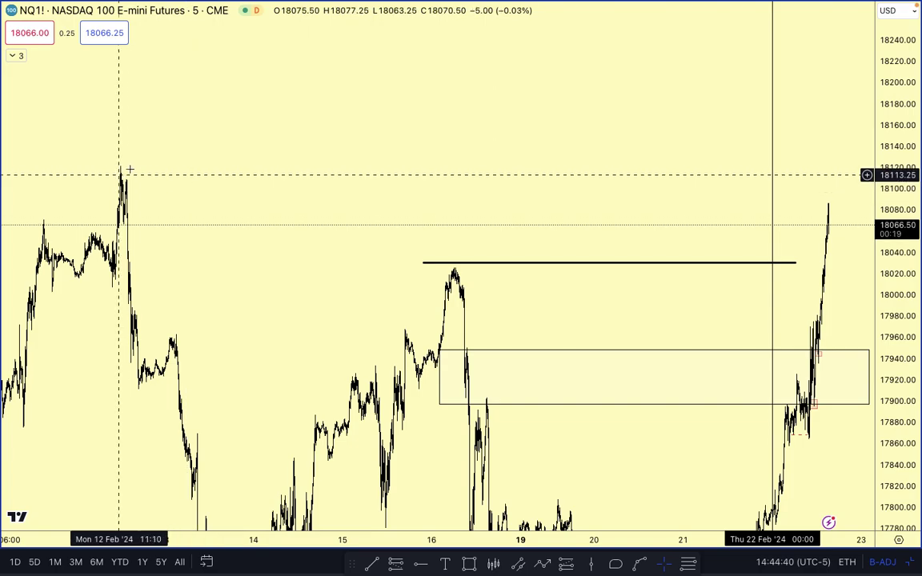
pyautogui.moveTo(349, 288); pyautogui.dragTo(304, 194)
pyautogui.scroll(5, 371, 301)
pyautogui.moveTo(530, 260); pyautogui.dragTo(371, 202)
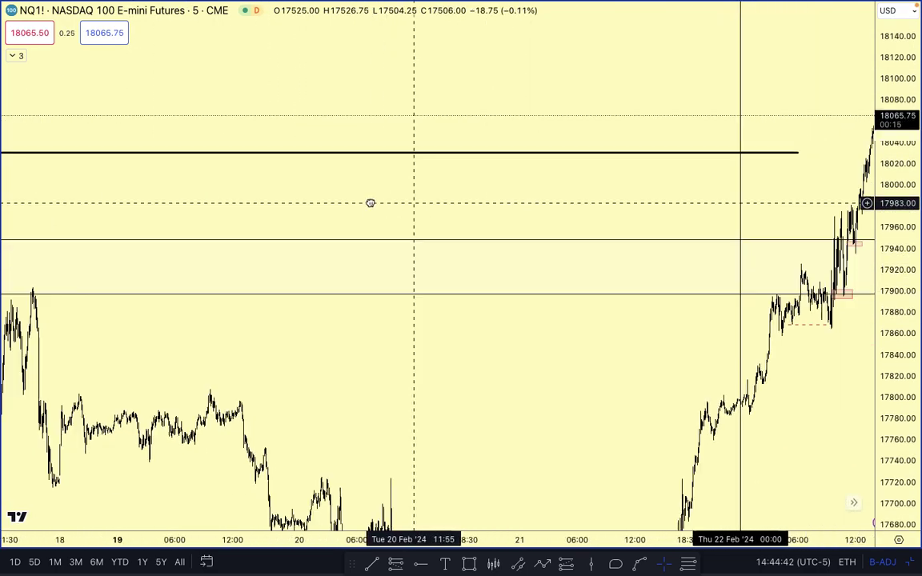
pyautogui.scroll(3, 628, 348)
pyautogui.scroll(6, 628, 347)
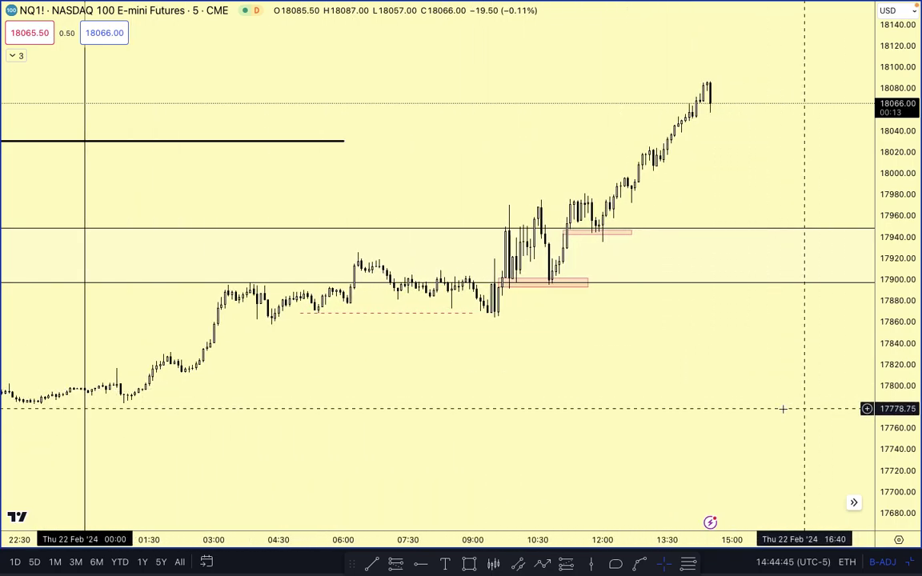
# Examine the retracements into the two small shaded zones near 17900 and 17945 and the rally that follows on 22 February.
pyautogui.moveTo(907, 439); pyautogui.dragTo(865, 314)
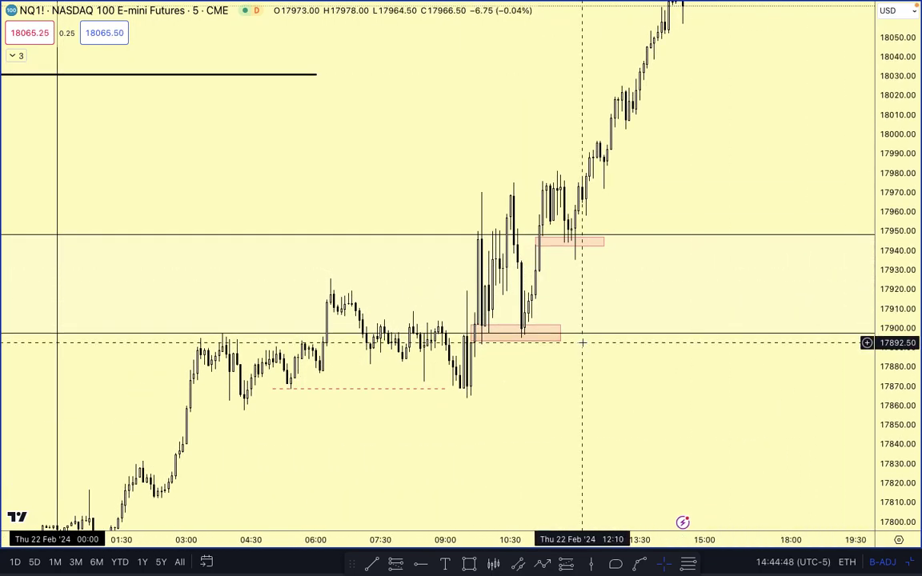
pyautogui.scroll(3, 613, 376)
pyautogui.moveTo(614, 376); pyautogui.dragTo(529, 454)
pyautogui.scroll(3, 529, 454)
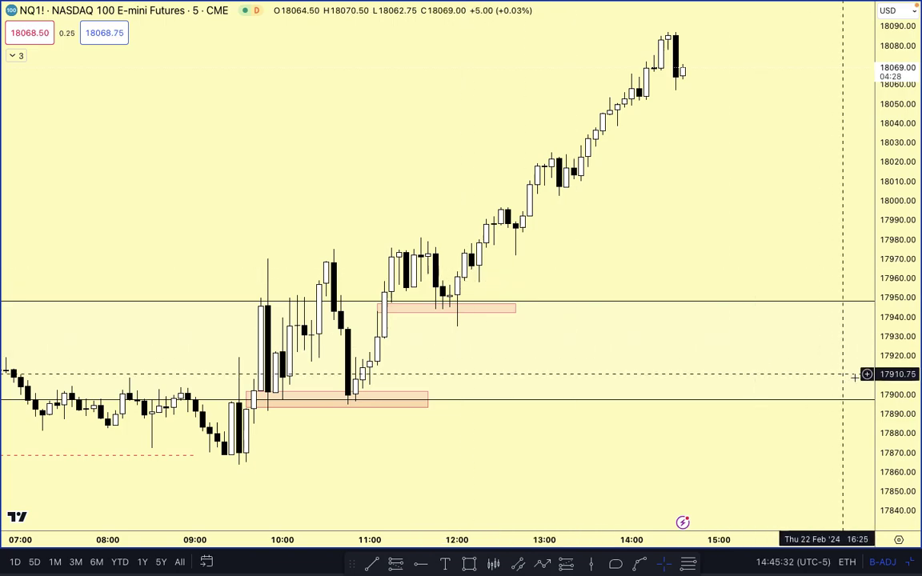
pyautogui.moveTo(879, 382); pyautogui.dragTo(799, 228)
pyautogui.scroll(3, 684, 187)
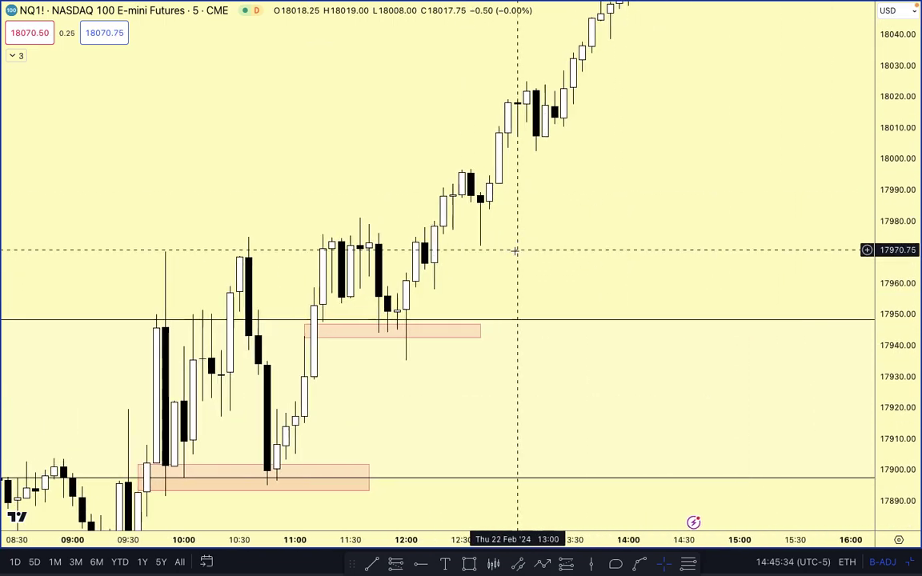
pyautogui.moveTo(573, 249); pyautogui.dragTo(498, 293)
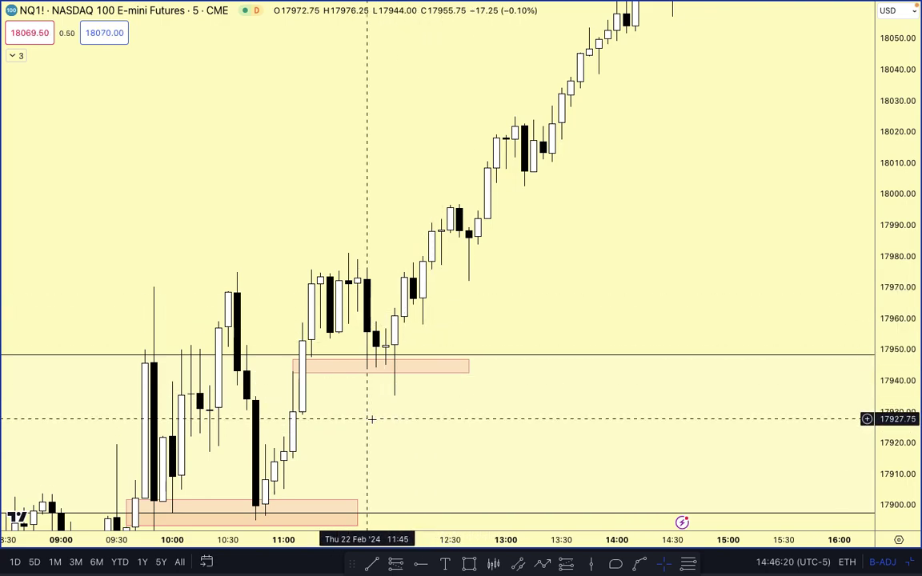
pyautogui.moveTo(300, 298); pyautogui.dragTo(305, 169)
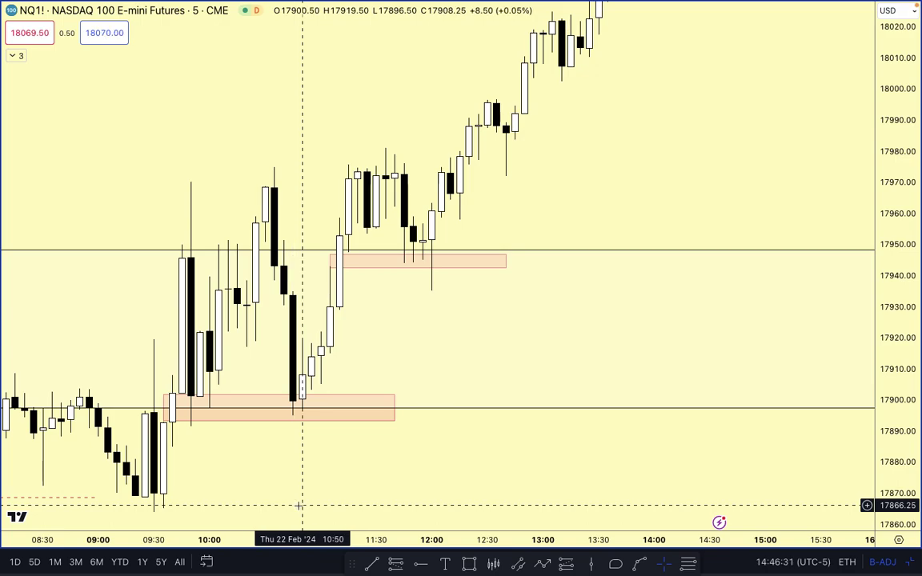
pyautogui.scroll(-4, 298, 506)
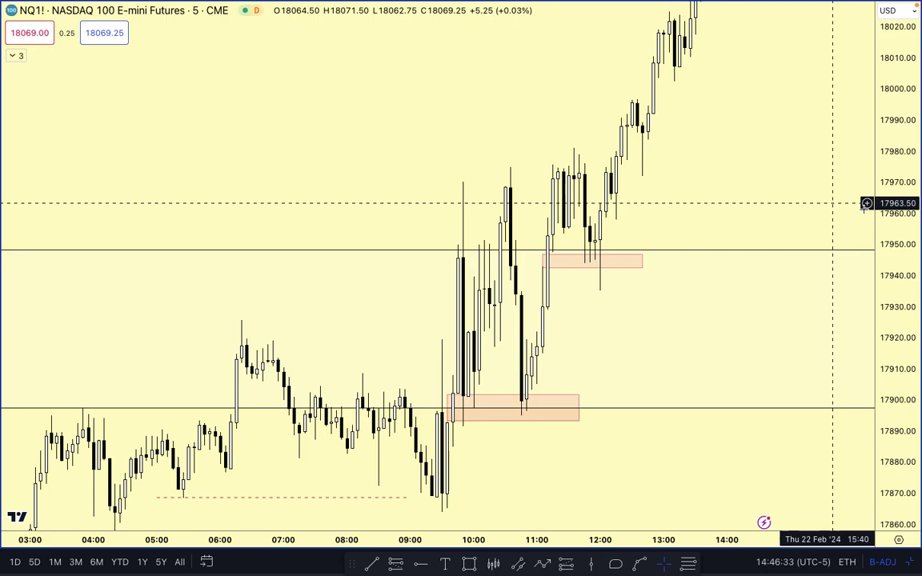
pyautogui.moveTo(897, 160); pyautogui.dragTo(896, 208)
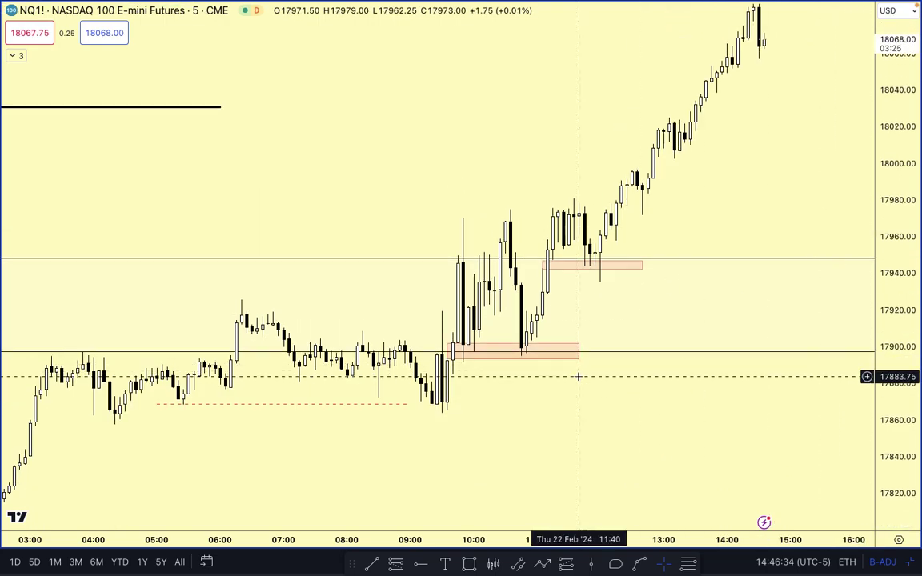
pyautogui.moveTo(853, 127); pyautogui.dragTo(788, 260)
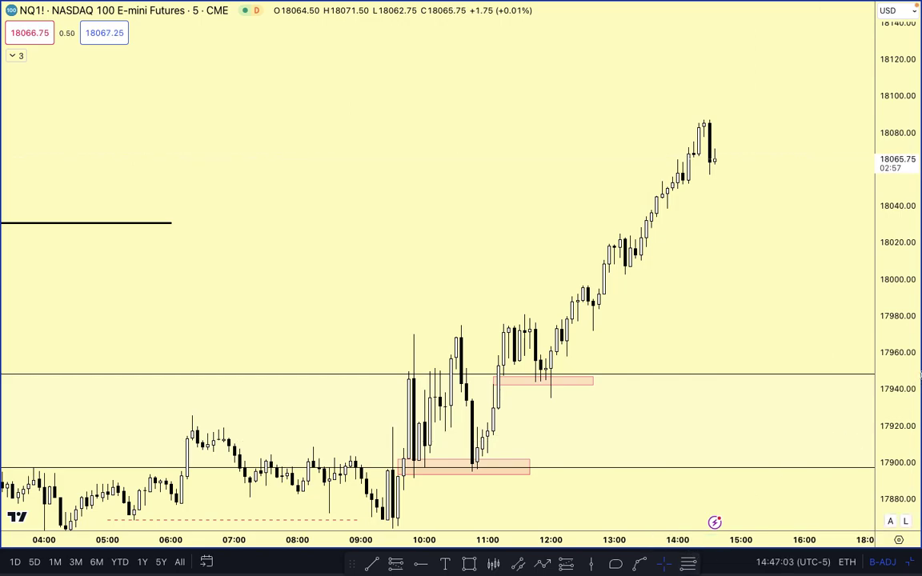
# Draw a horizontal trend line at 18121.75 from the 12 February swing high to 23 February 04:05 and apply the BSL drawing template.
pyautogui.scroll(-10, 606, 215)
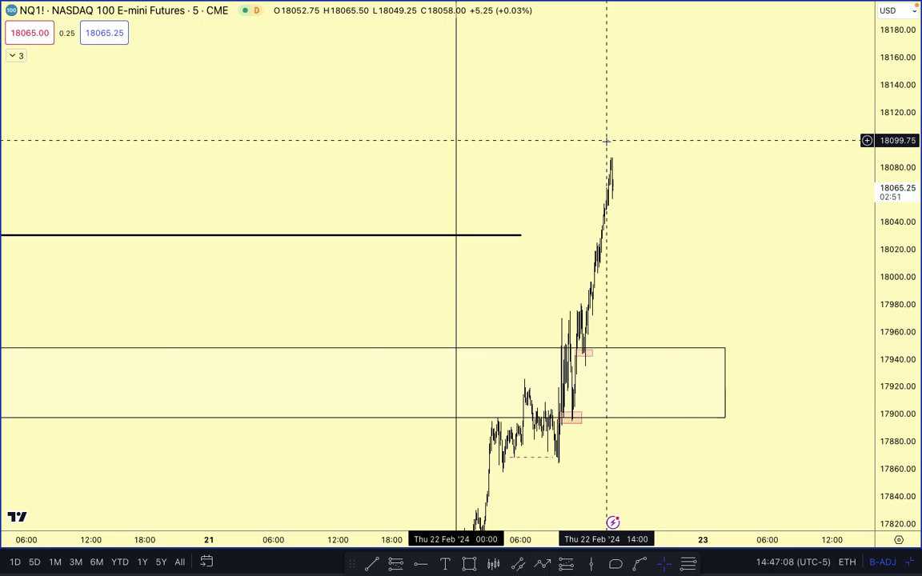
pyautogui.scroll(-6, 639, 247)
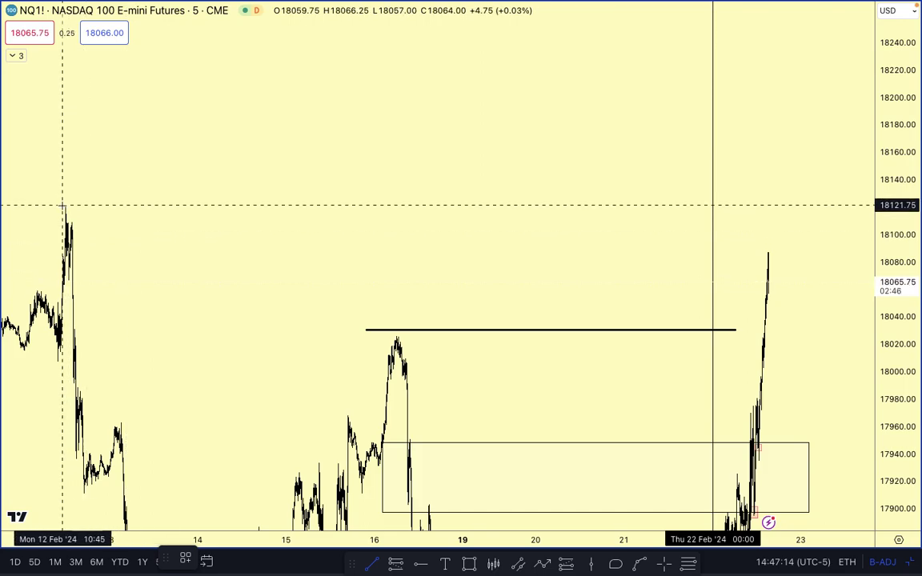
pyautogui.click(63, 205)
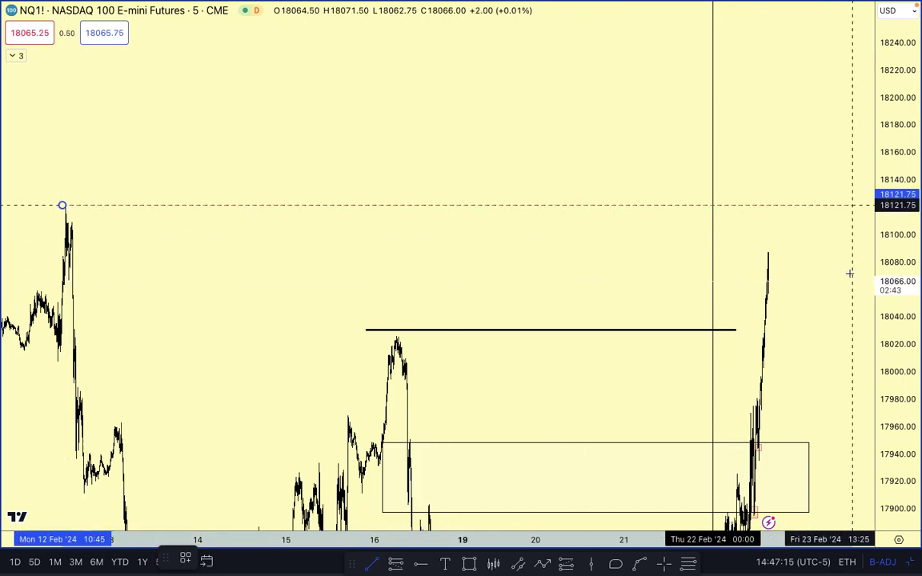
pyautogui.click(817, 275)
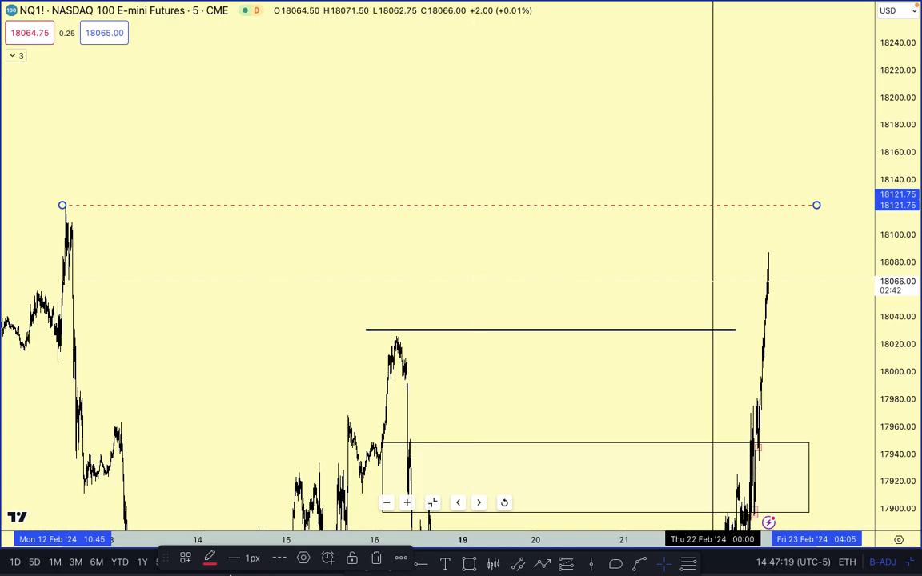
pyautogui.click(186, 563)
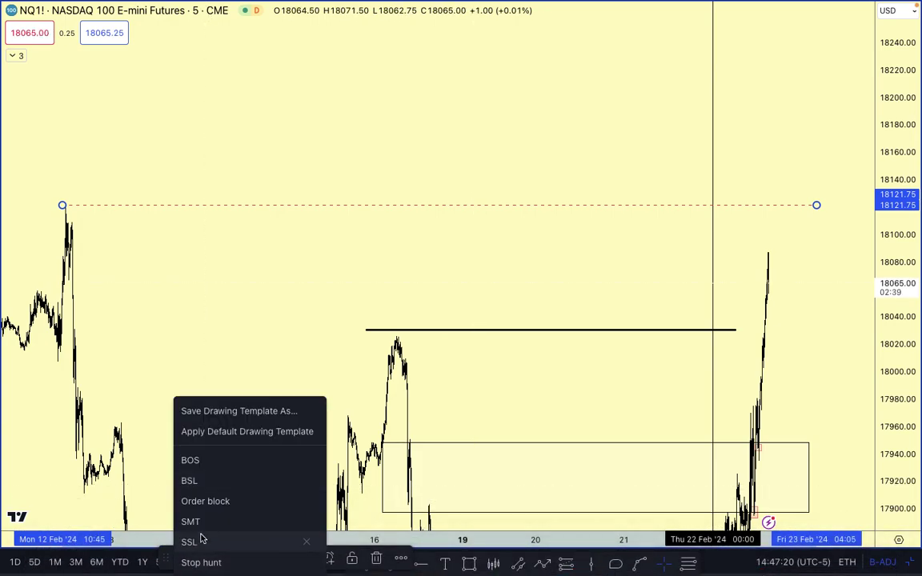
pyautogui.click(204, 482)
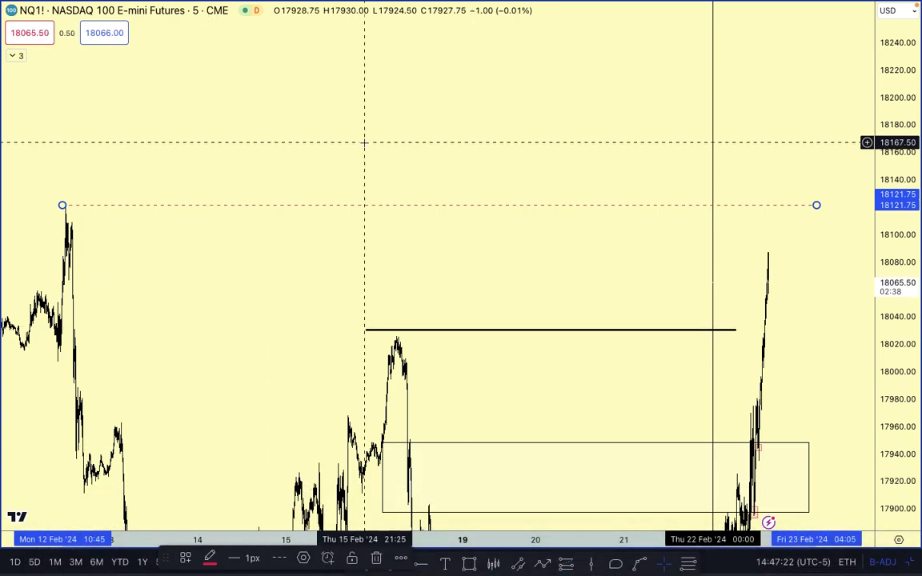
pyautogui.click(394, 178)
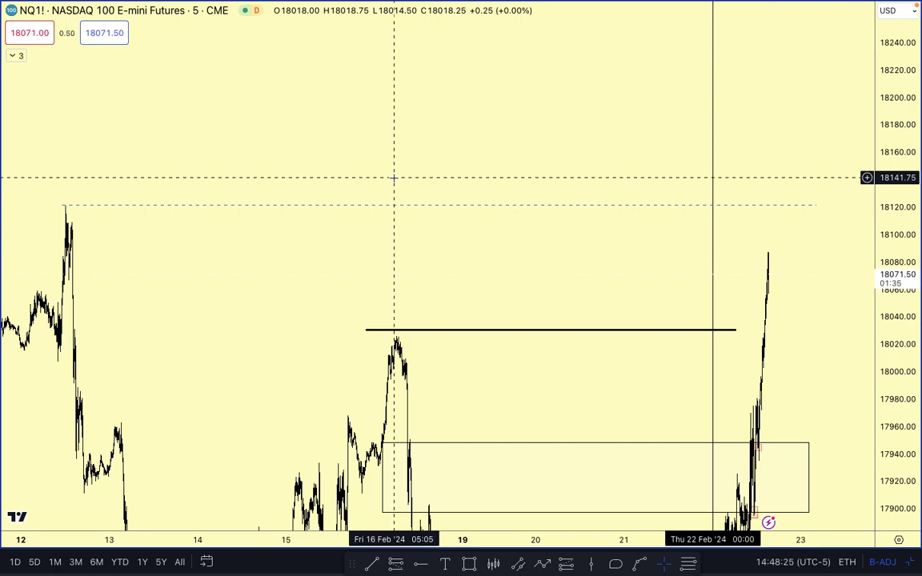
pyautogui.moveTo(415, 2)
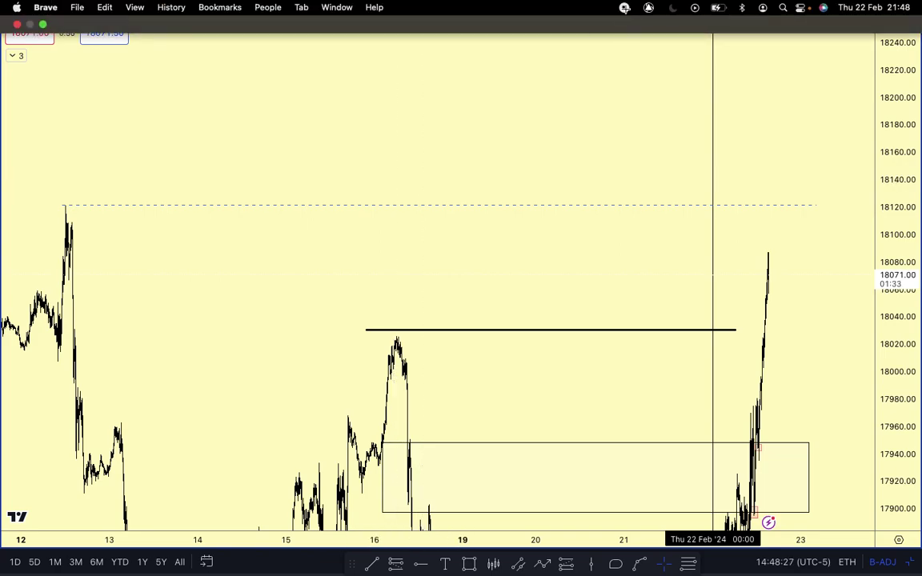